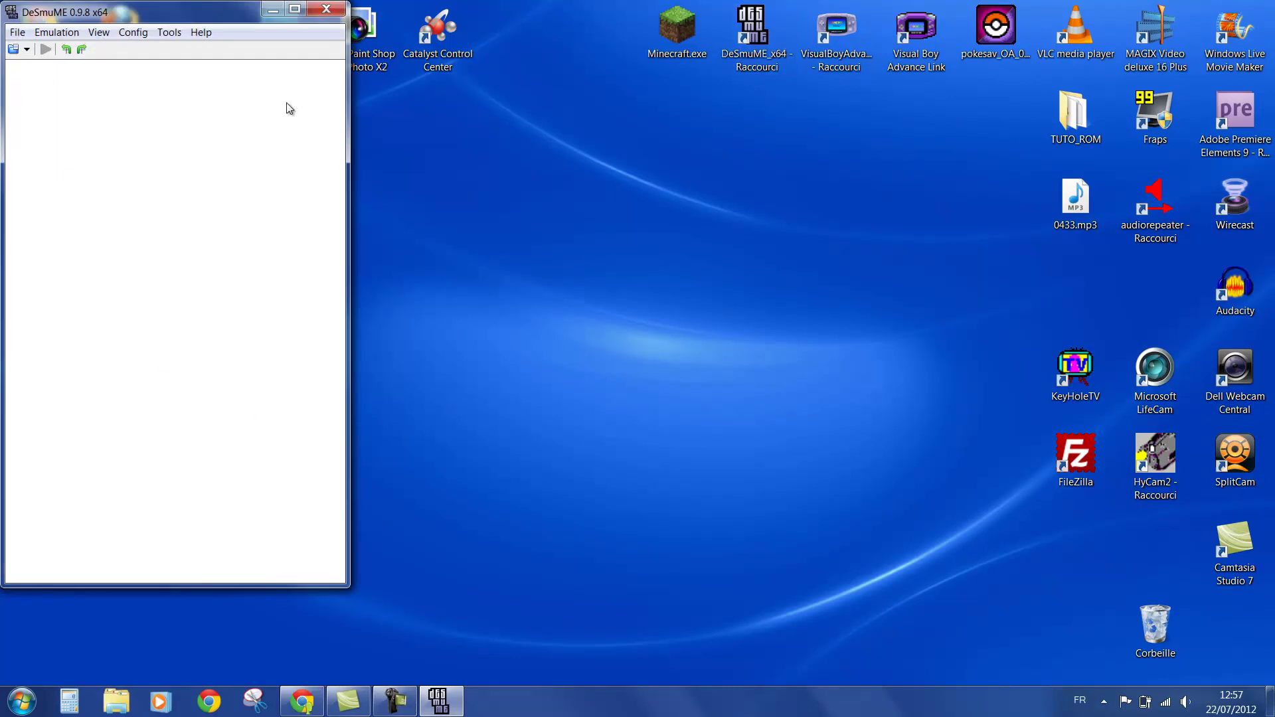
- In the Control Config, map the UP, LEFT, DOWN and RIGHT buttons to the matching keyboard arrows
click(133, 32)
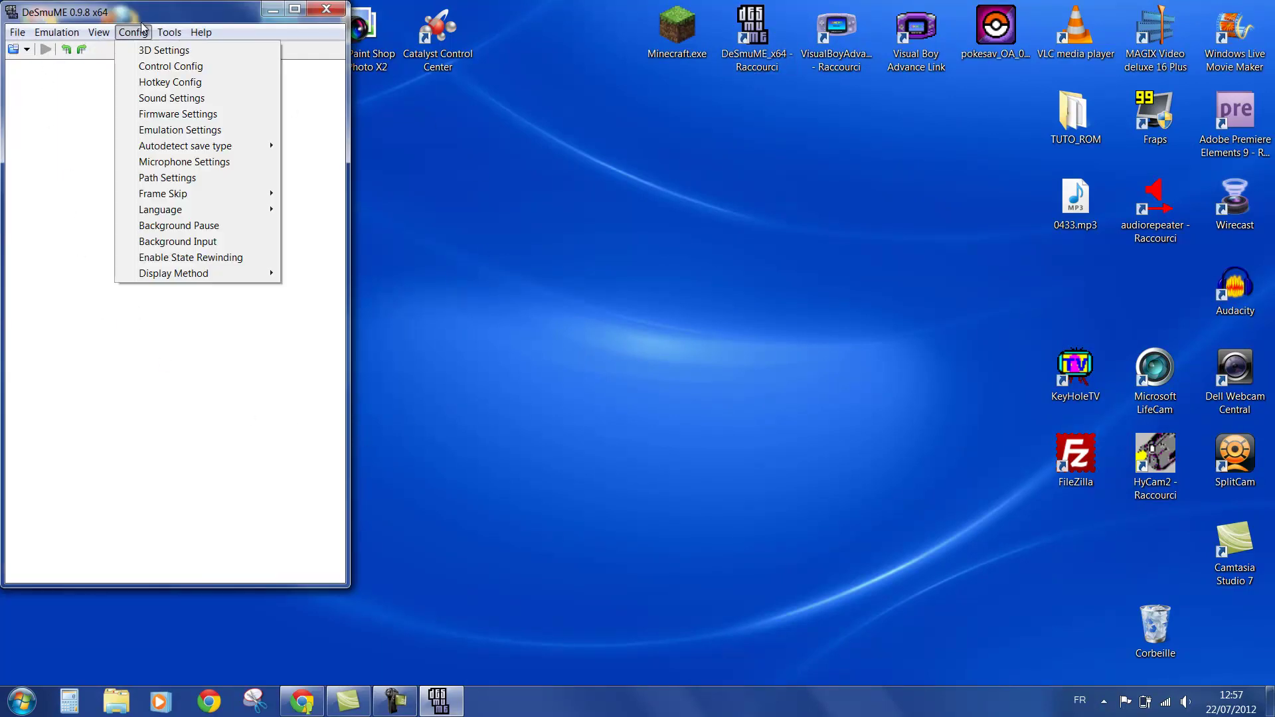
click(154, 71)
drag(241, 49, 663, 50)
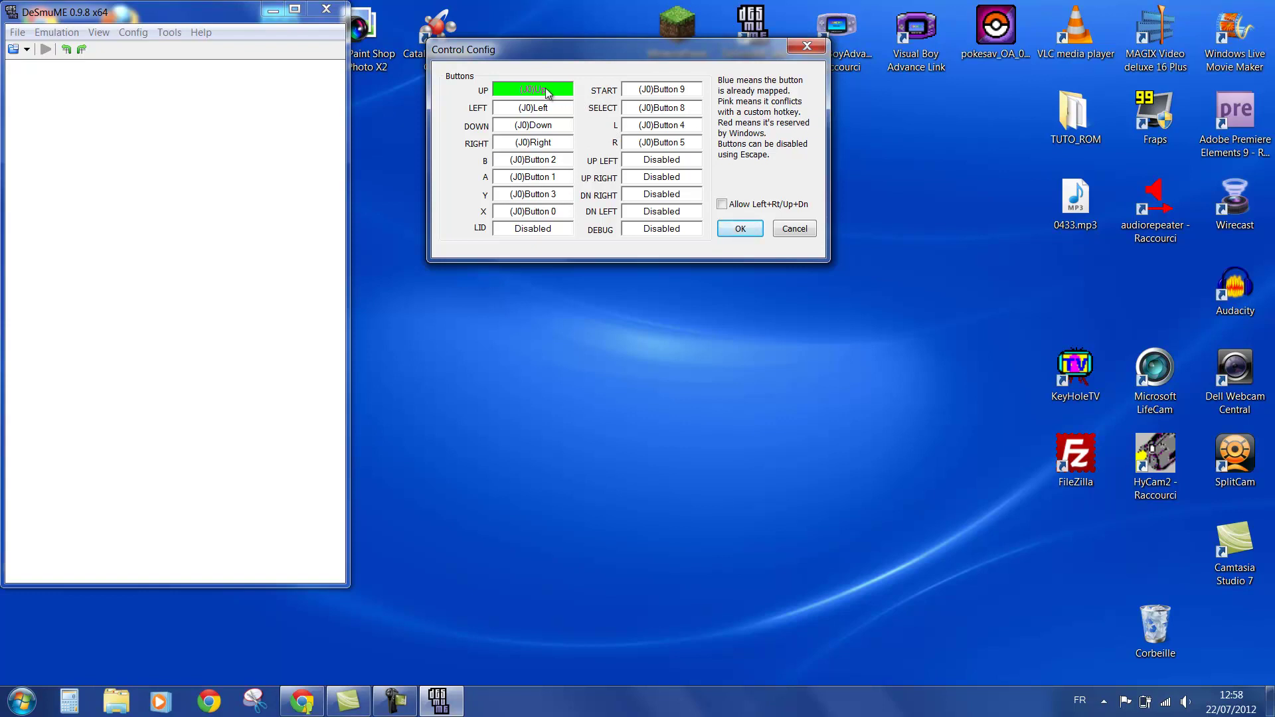
key(Up)
key(Left)
key(Down)
key(Right)
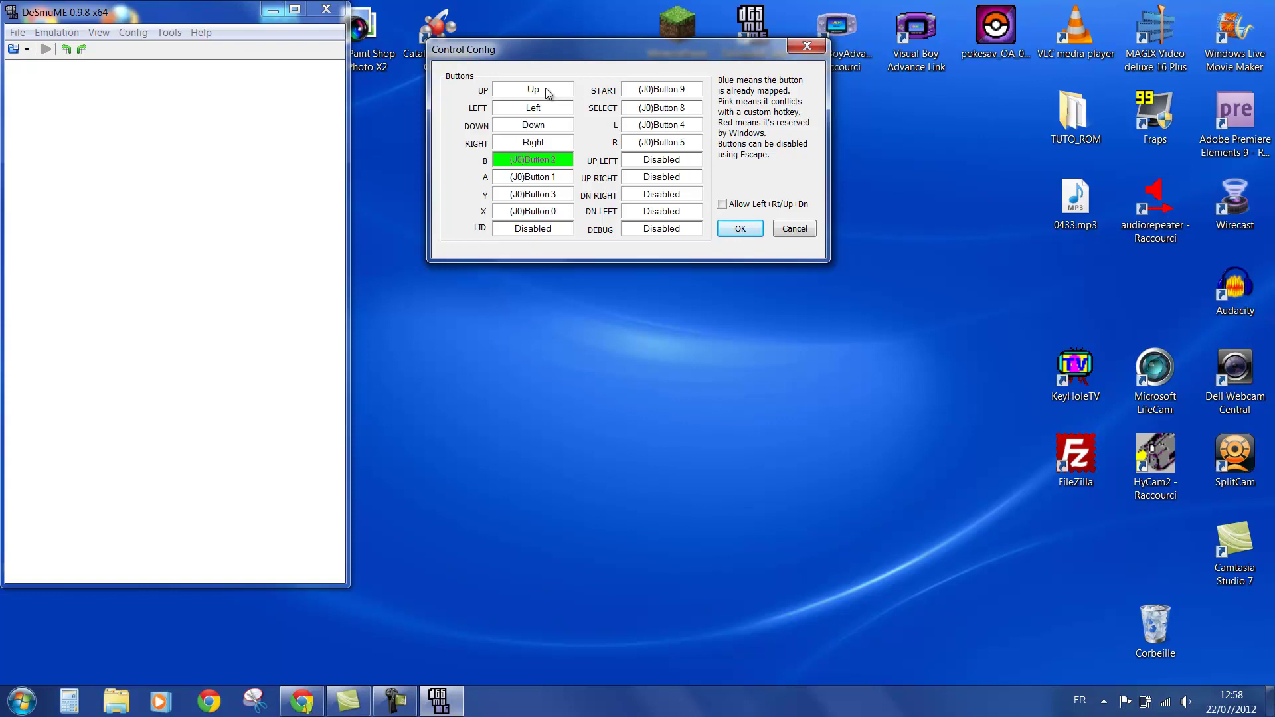
- Map button B to Space, A to Enter, Y to Y and X to X
key(space)
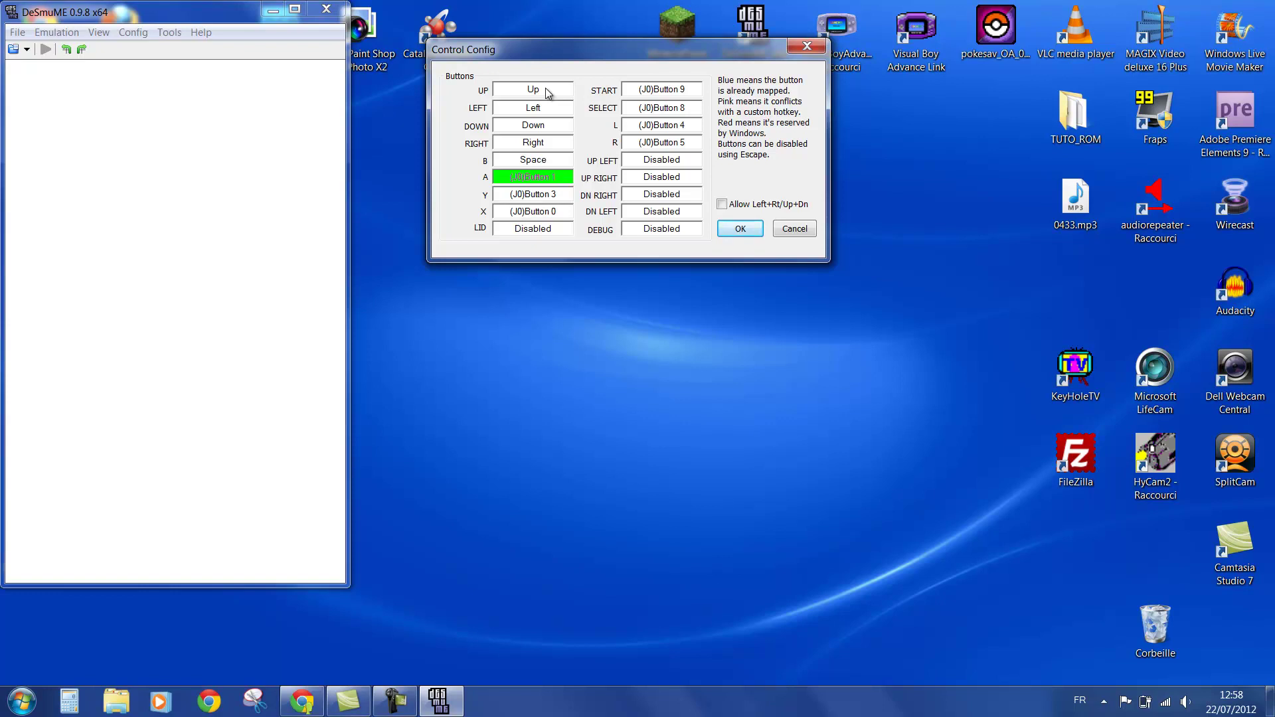
key(Return)
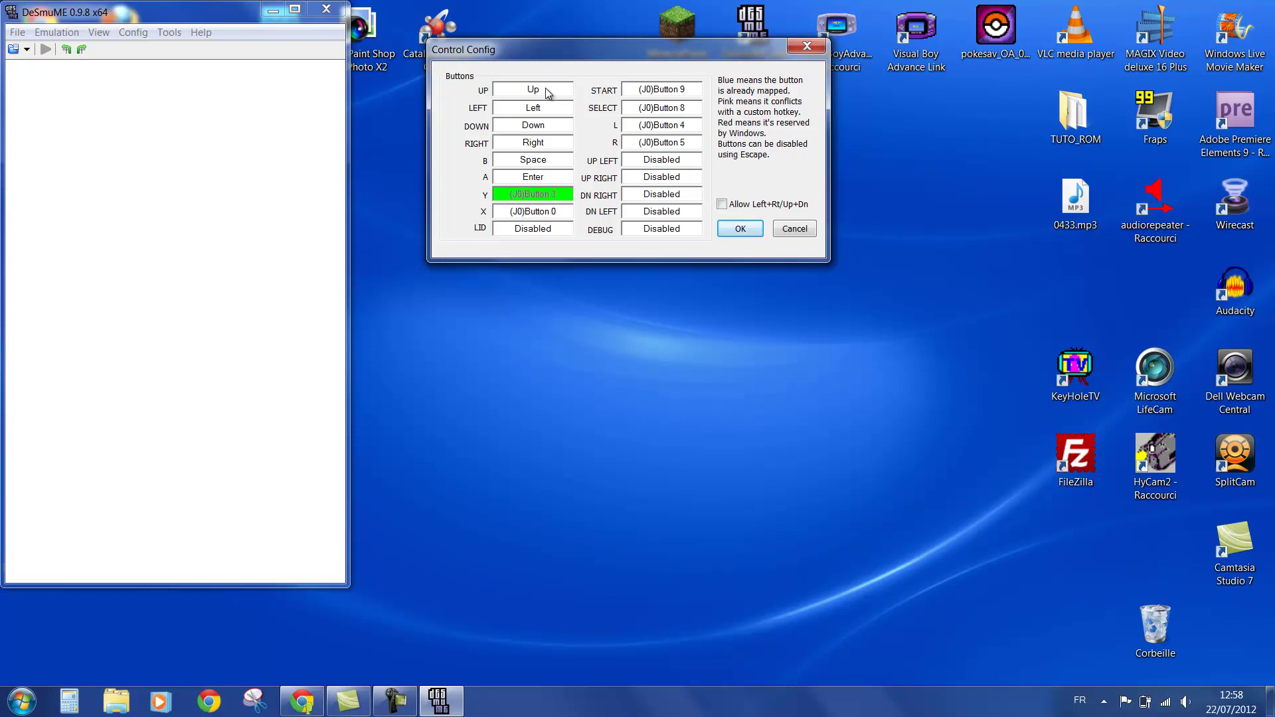
key(y)
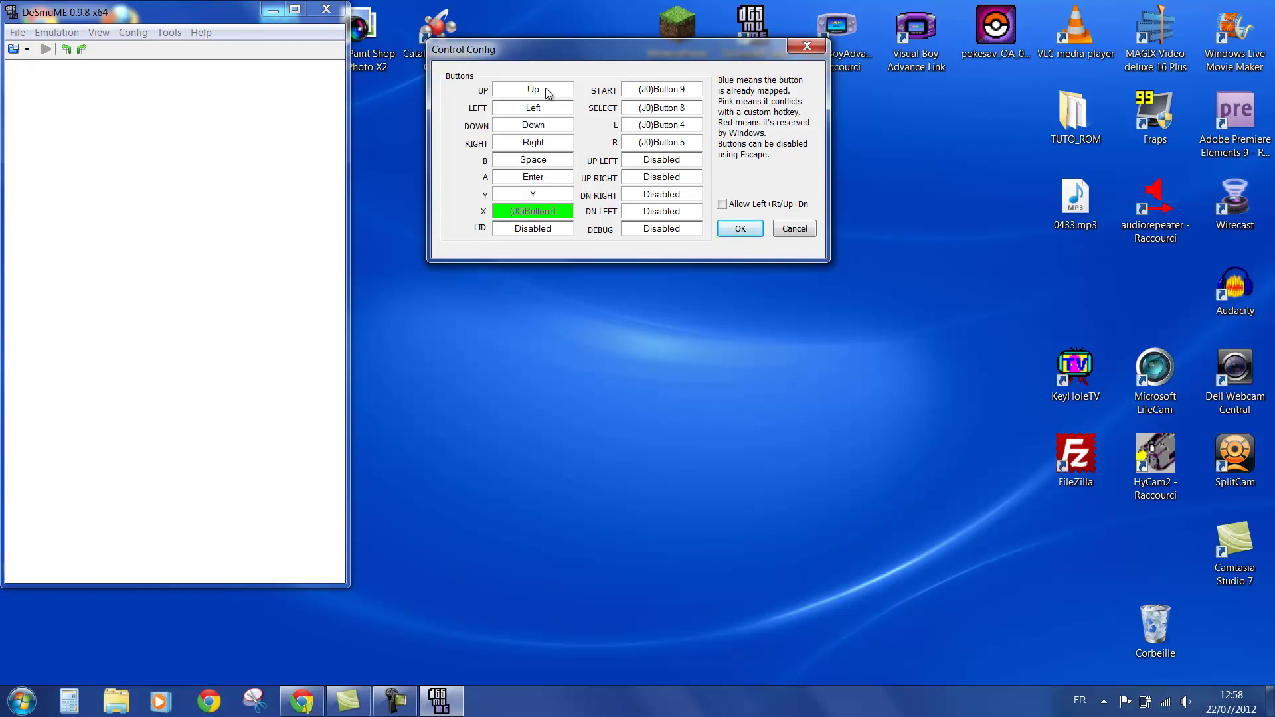
key(x)
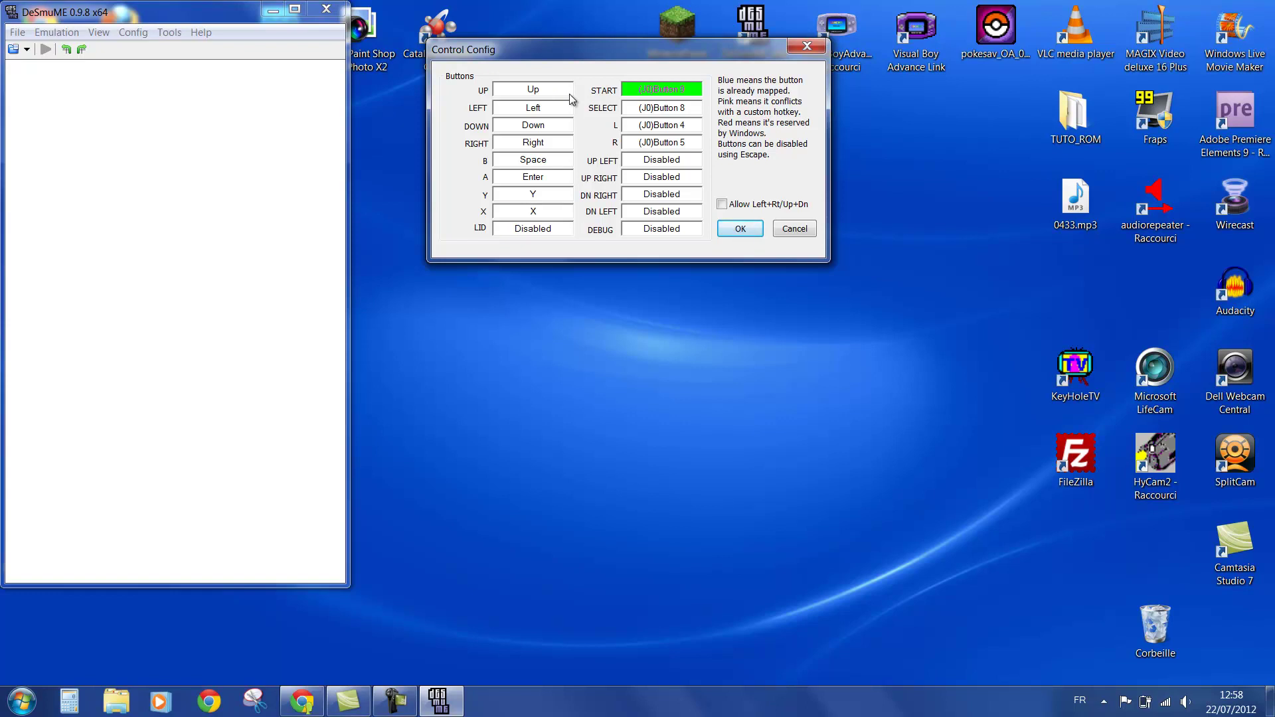
- Map START to Q, SELECT to S, L to L and R to R, and save the control configuration
key(q)
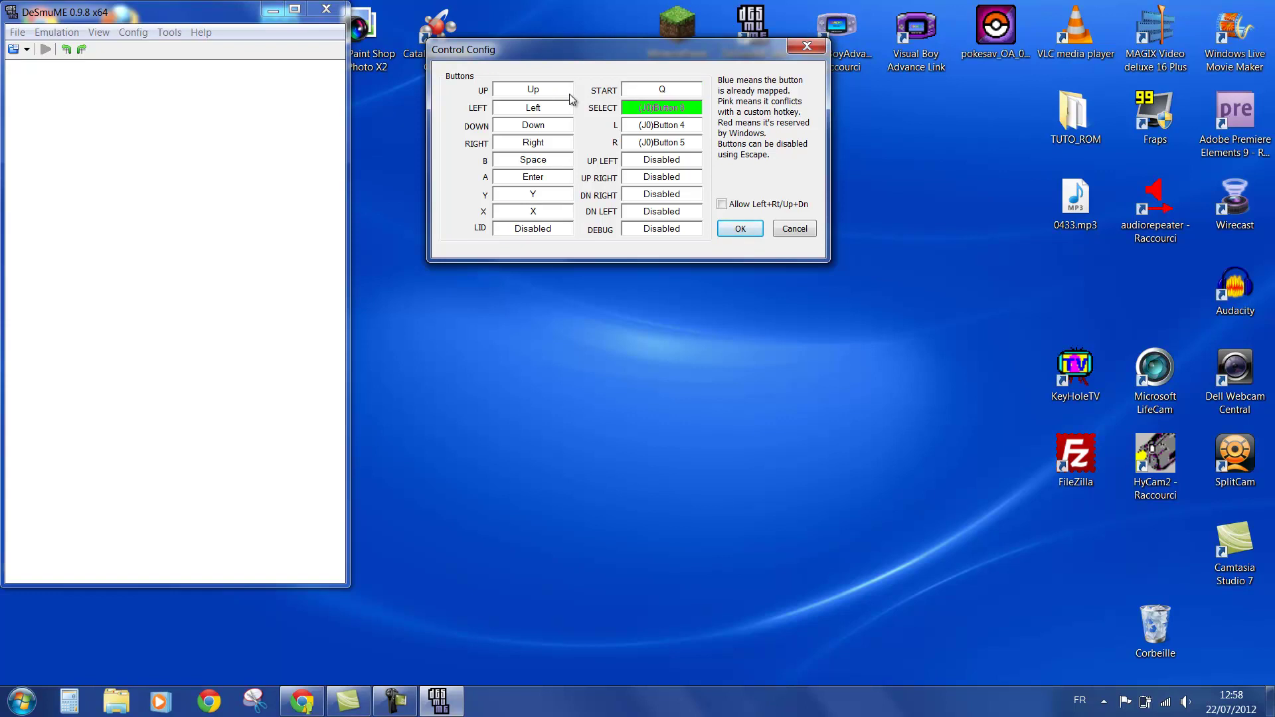
key(s)
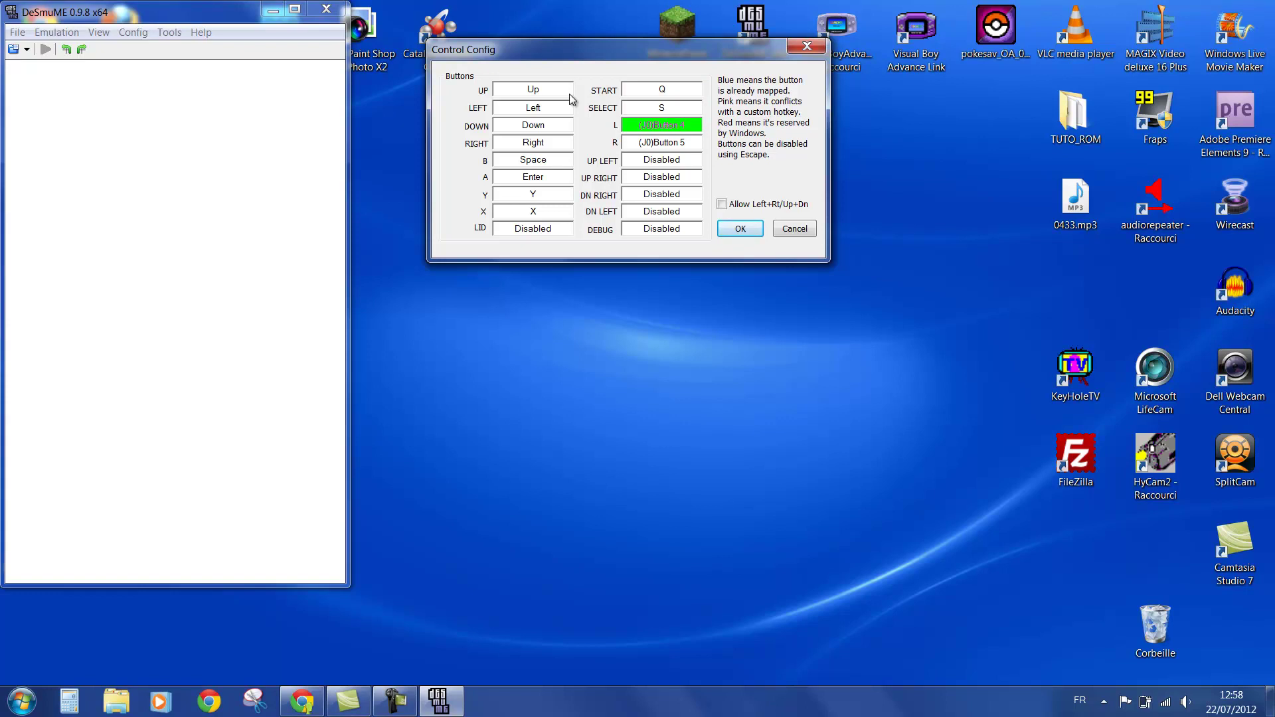
key(l)
key(r)
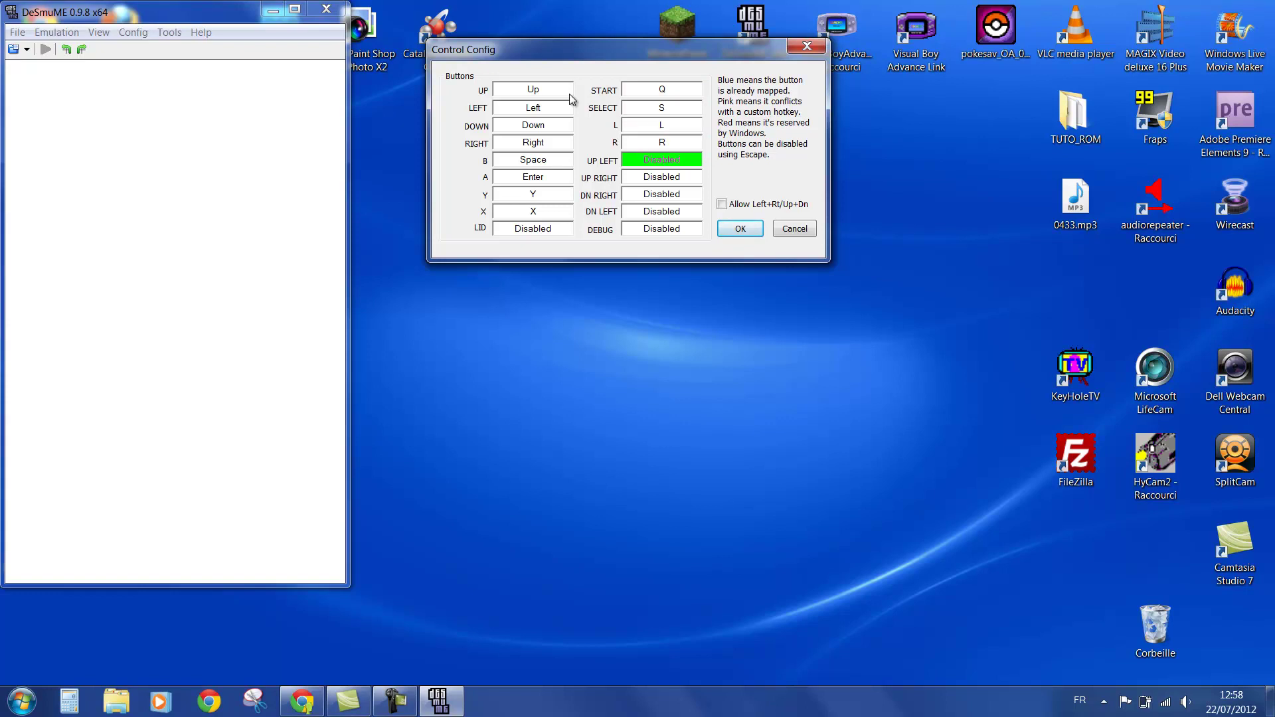
click(740, 228)
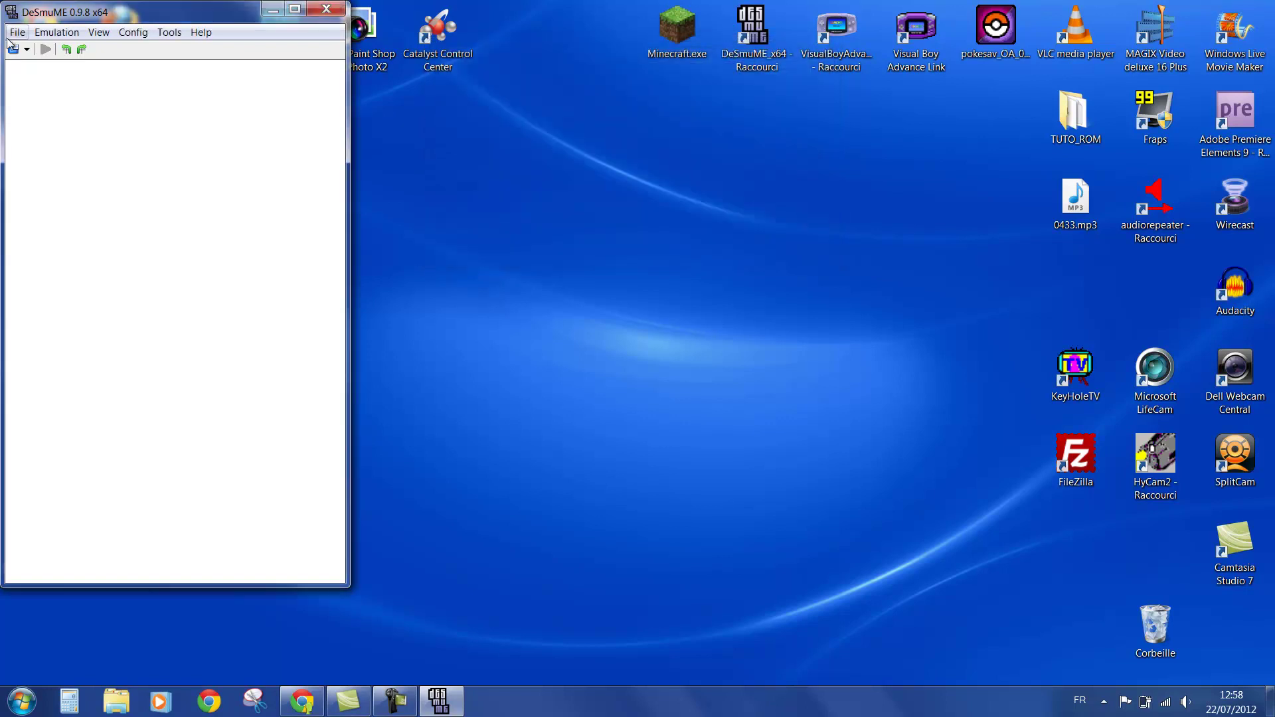
- Open the recent ROM Pokemon Noir 2 Patch V1.8.nds
click(56, 32)
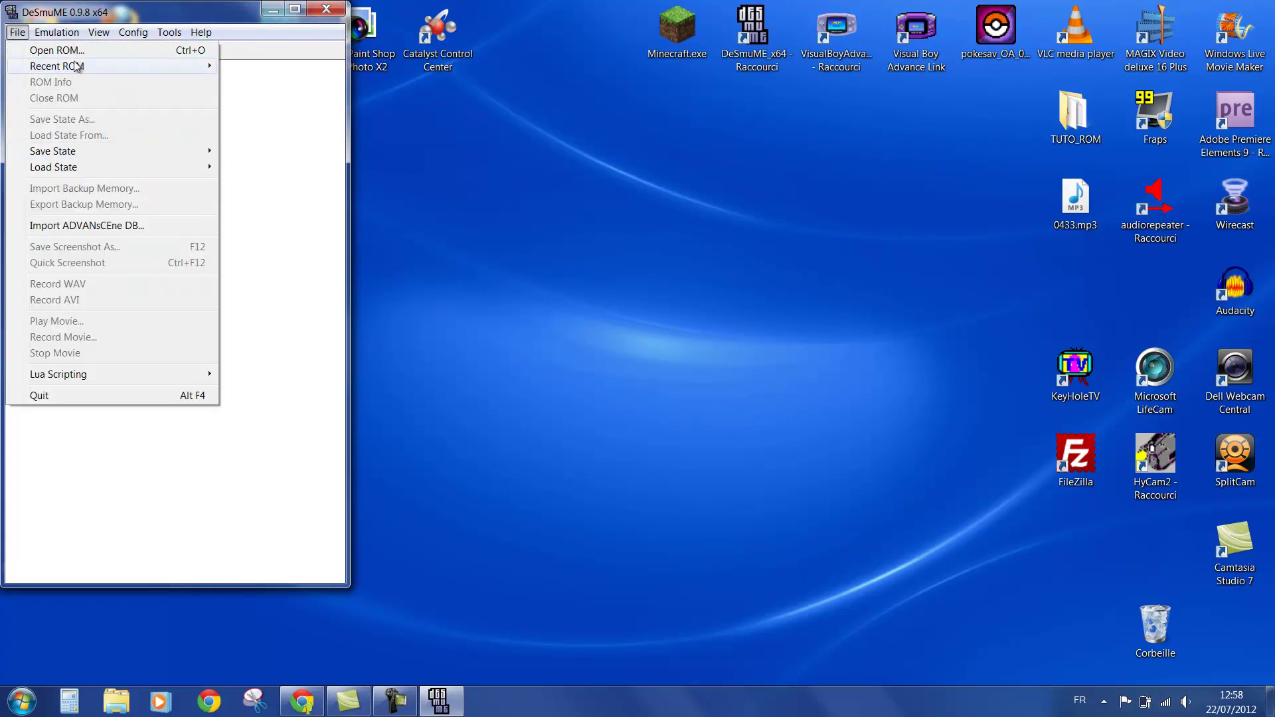
mouse_move(77, 66)
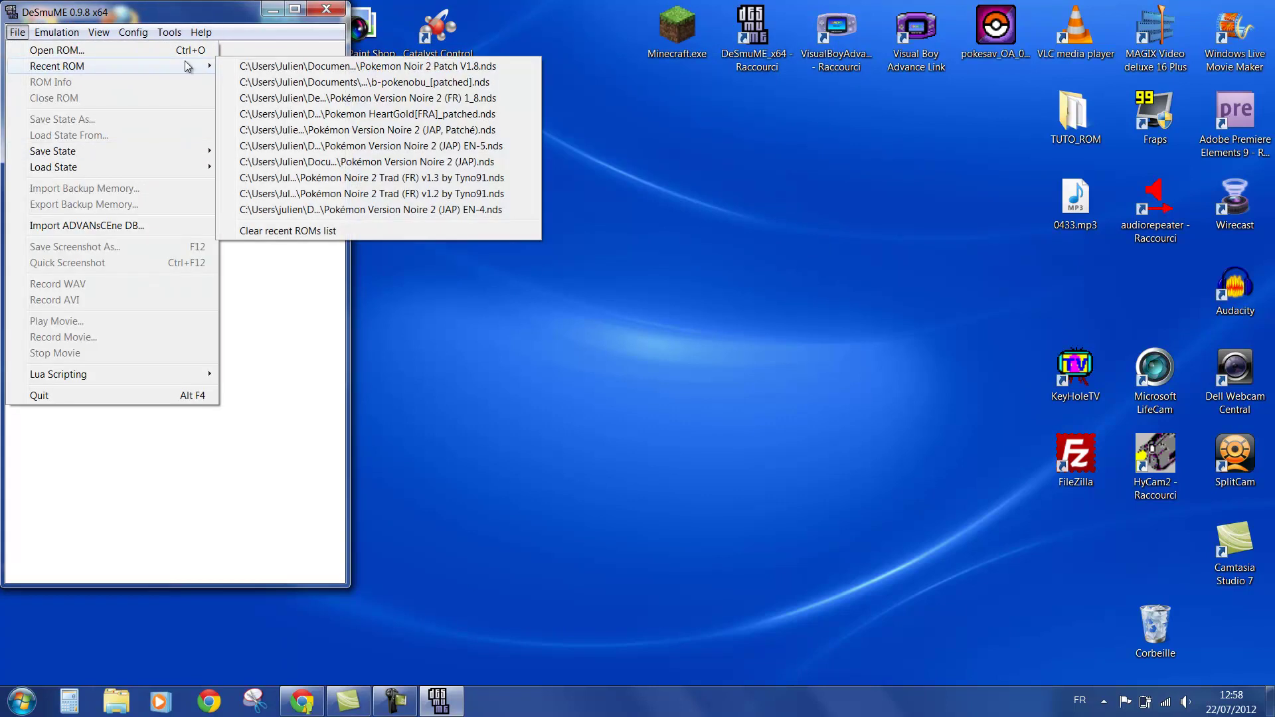
click(408, 66)
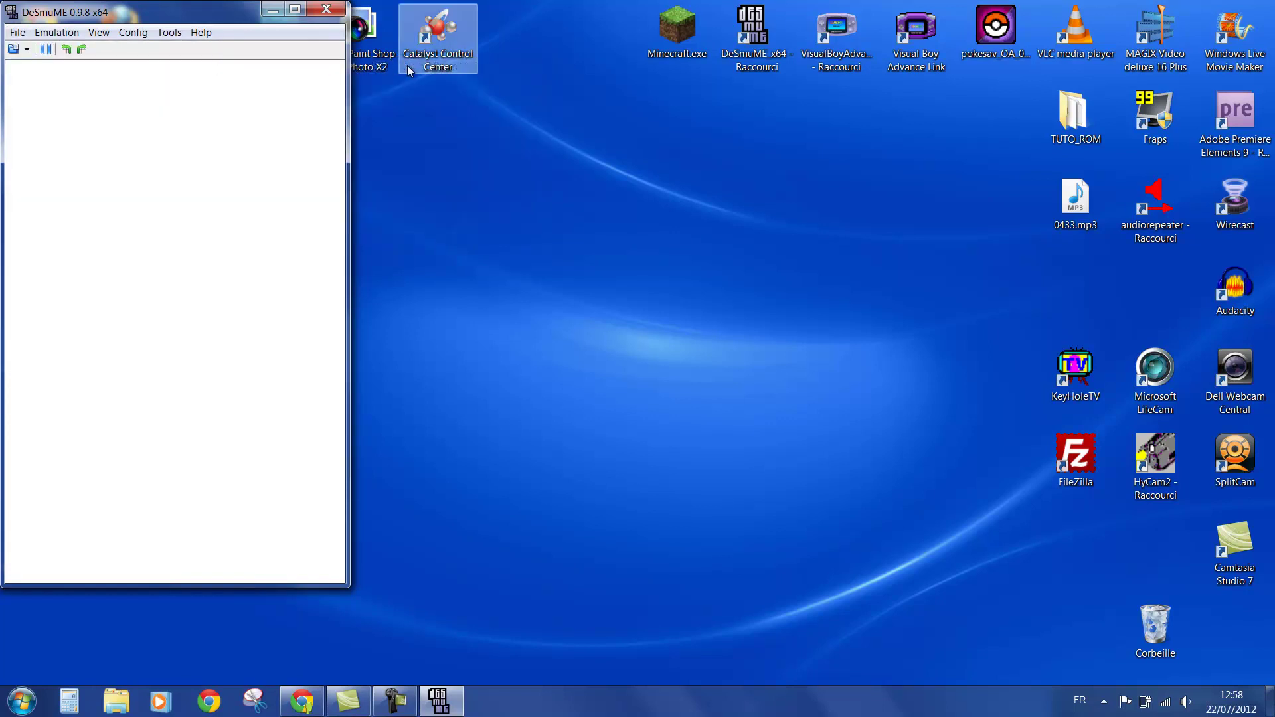
- Load the game's saved state from slot 0
click(19, 32)
mouse_move(122, 167)
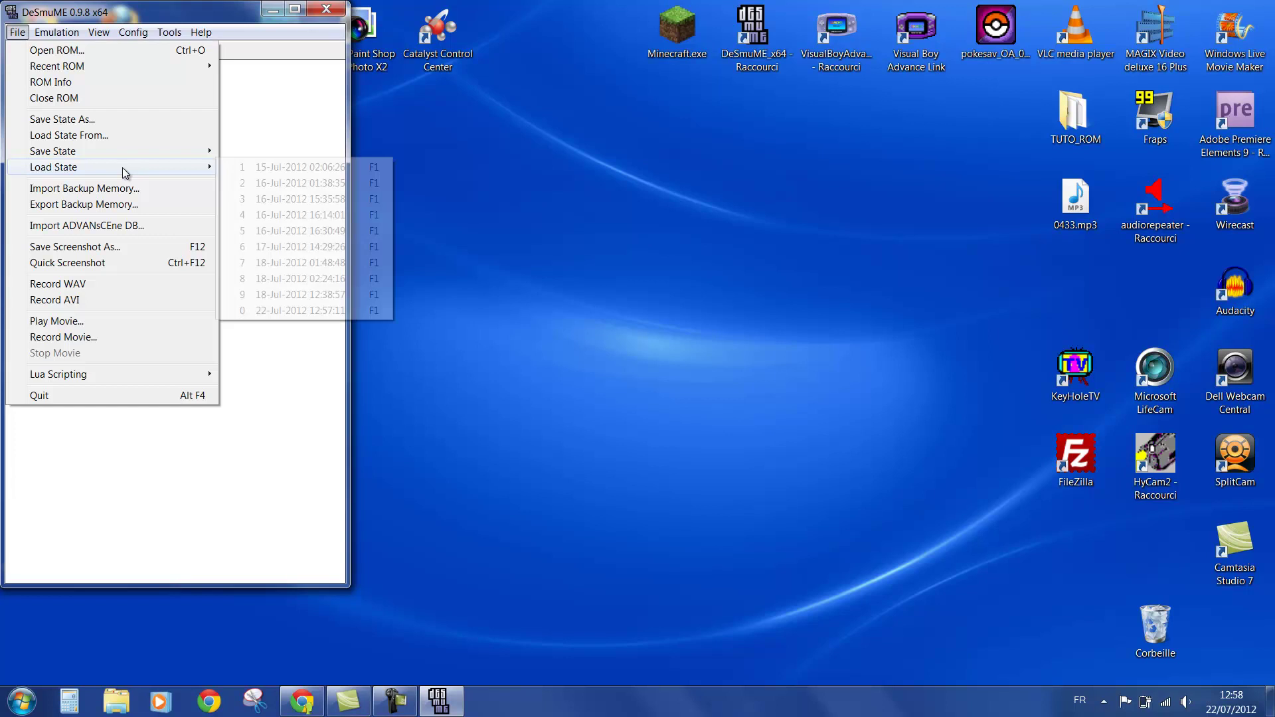
click(293, 311)
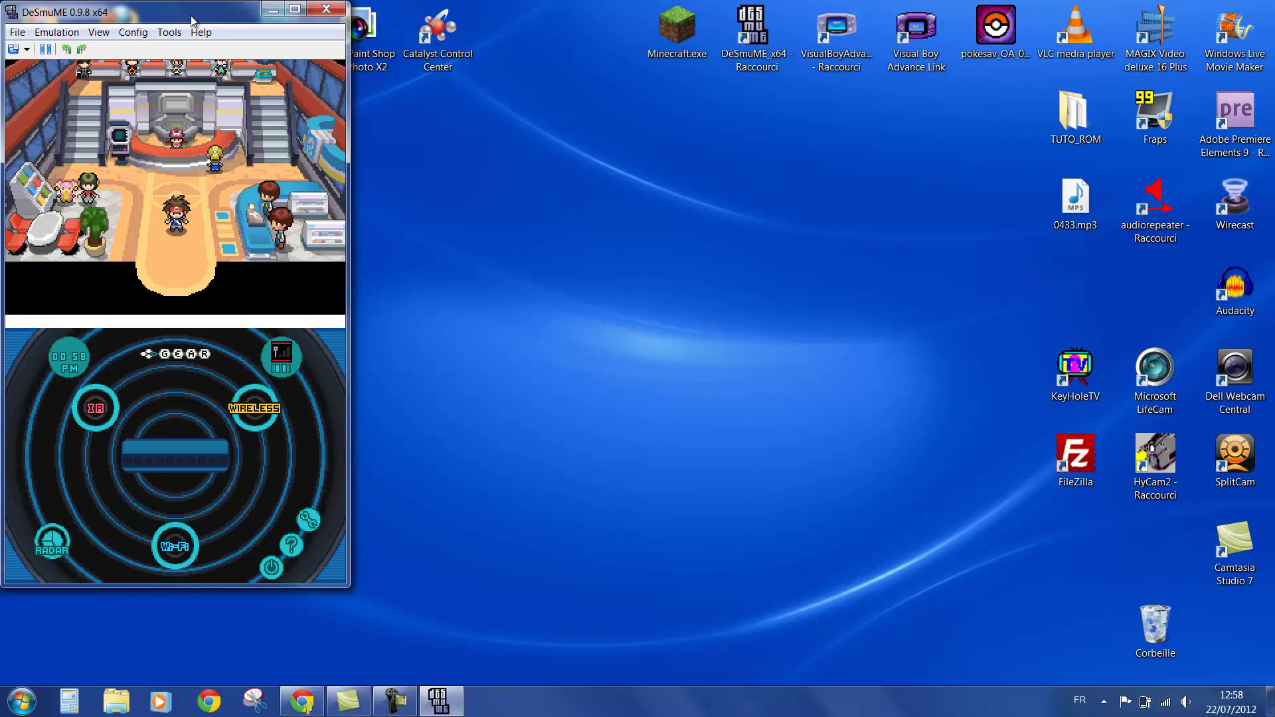
- Test the direction controls by walking the character around the lobby and up to the blond character near the counter
key(Down)
key(Up)
key(Right)
key(Left)
key(Right)
key(Right)
key(Up)
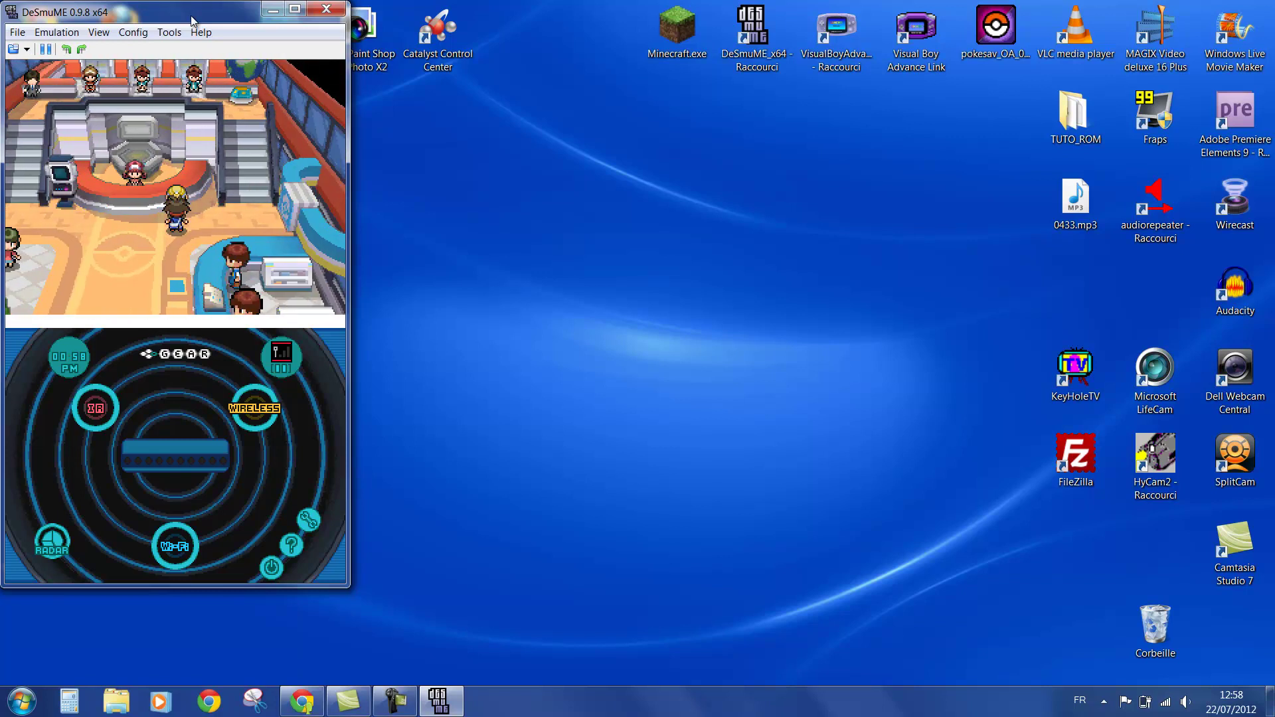
- Talk to the blond character, answer OUI to the Géonet question and advance the dialogue to its end
key(x)
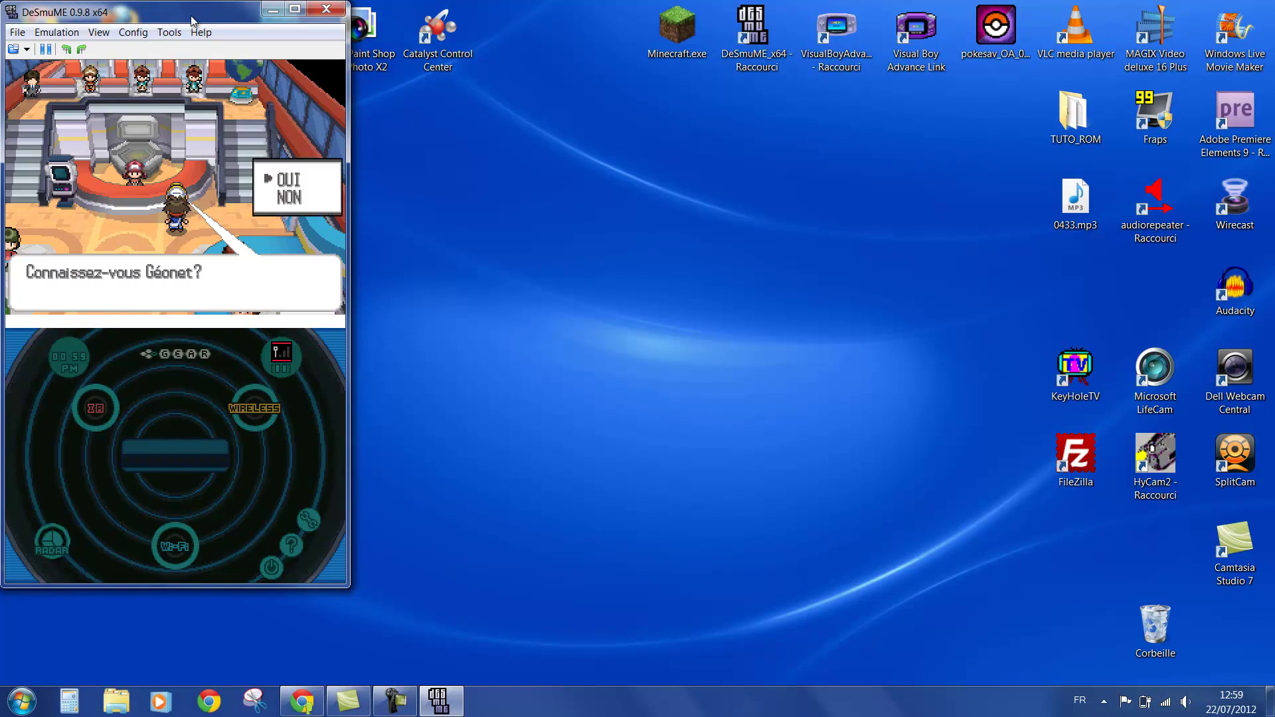
key(x)
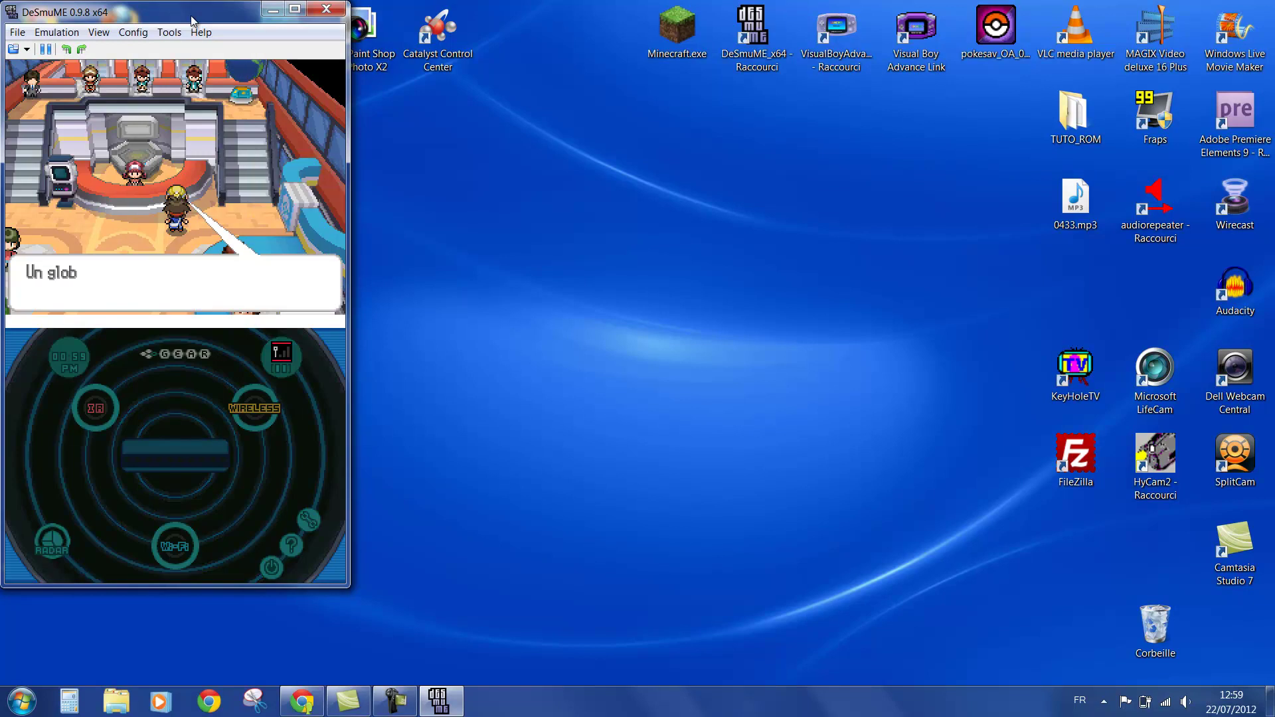
key(x)
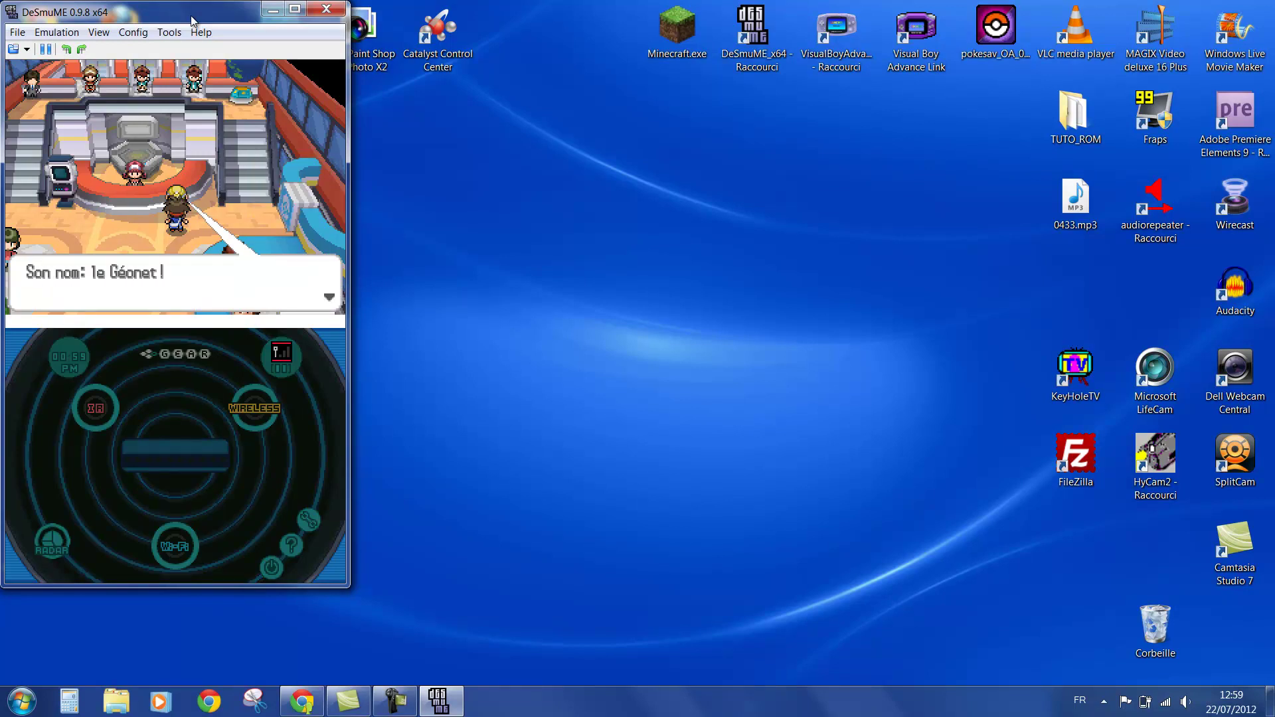
key(x)
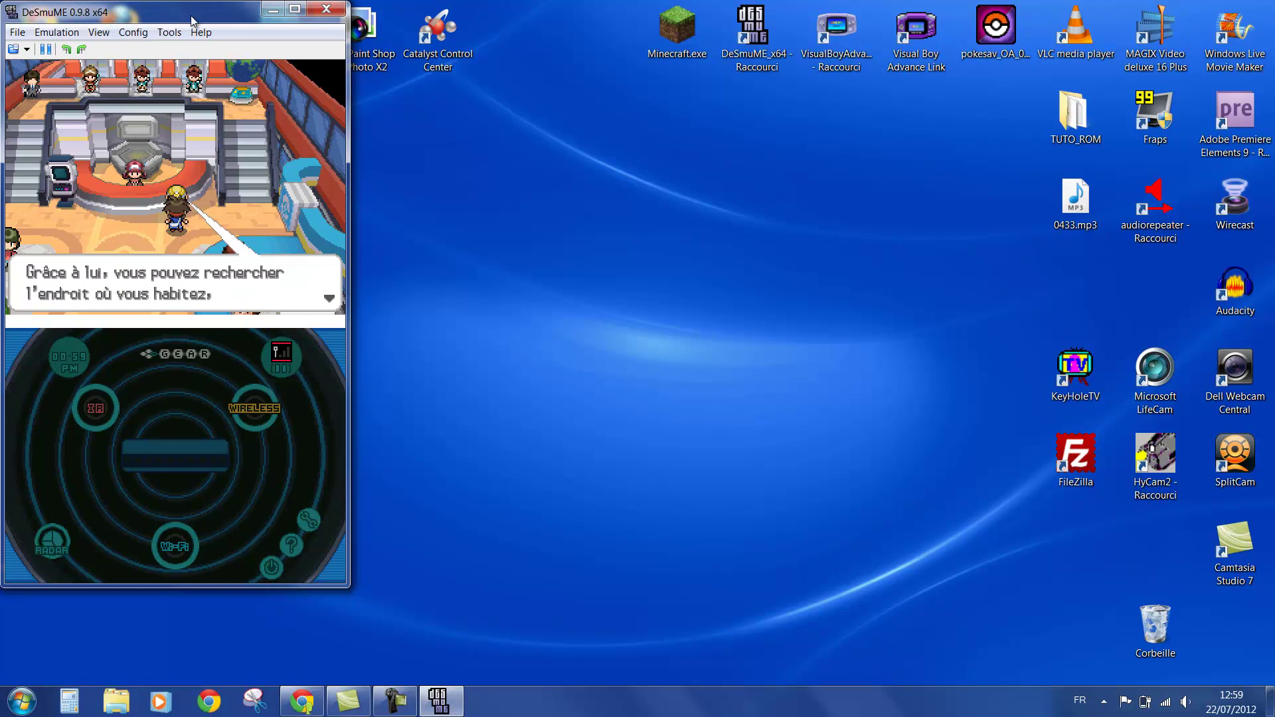
key(x)
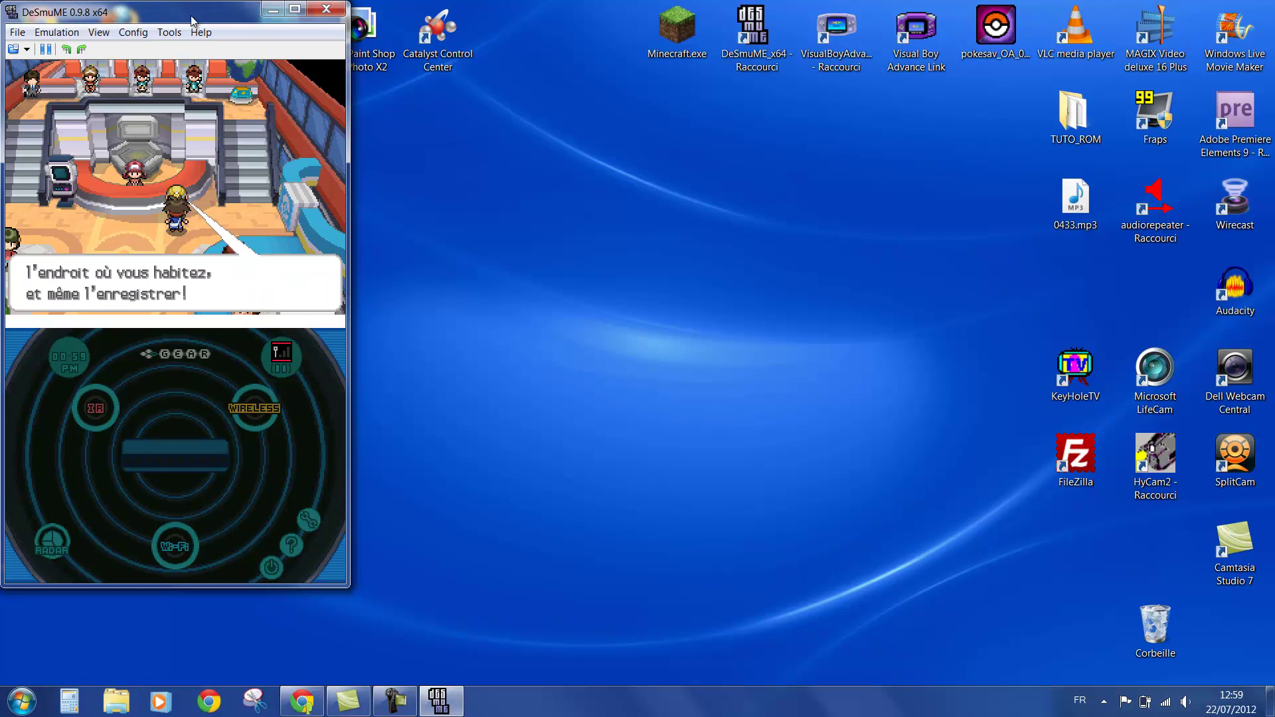
key(x)
- Walk the character away from the blond character and back toward the lobby entrance
key(Left)
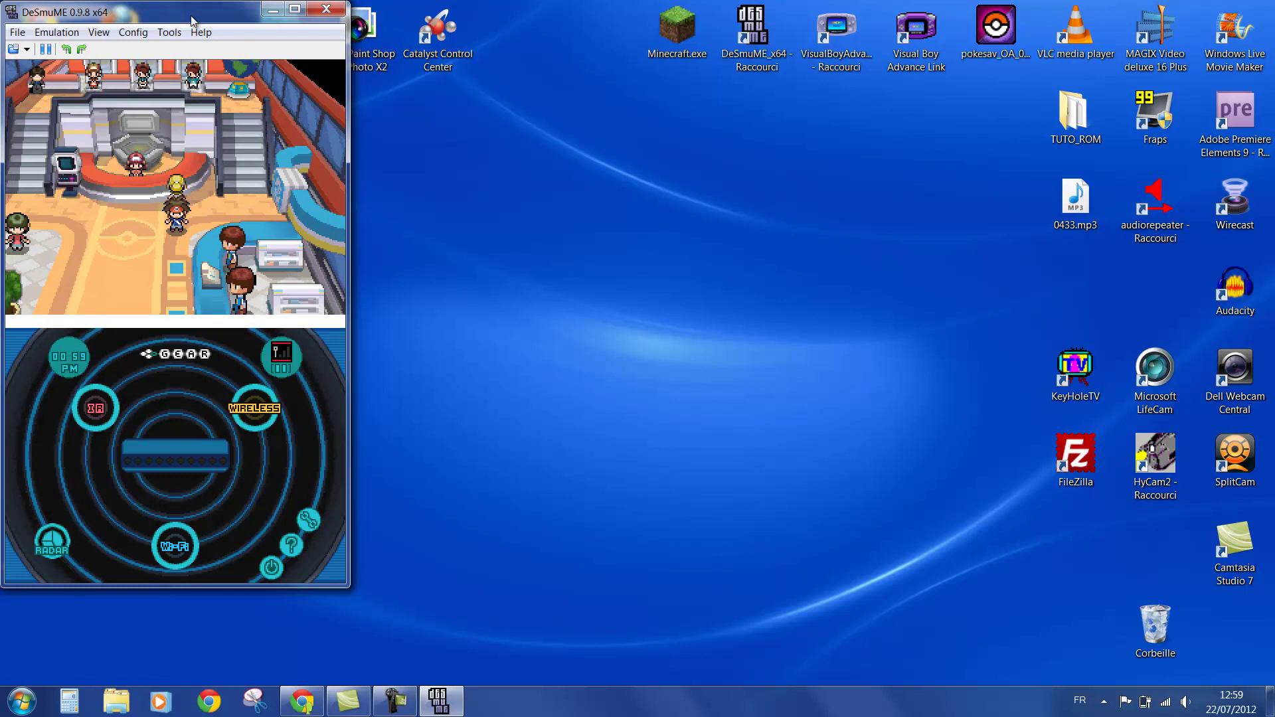
key(Right)
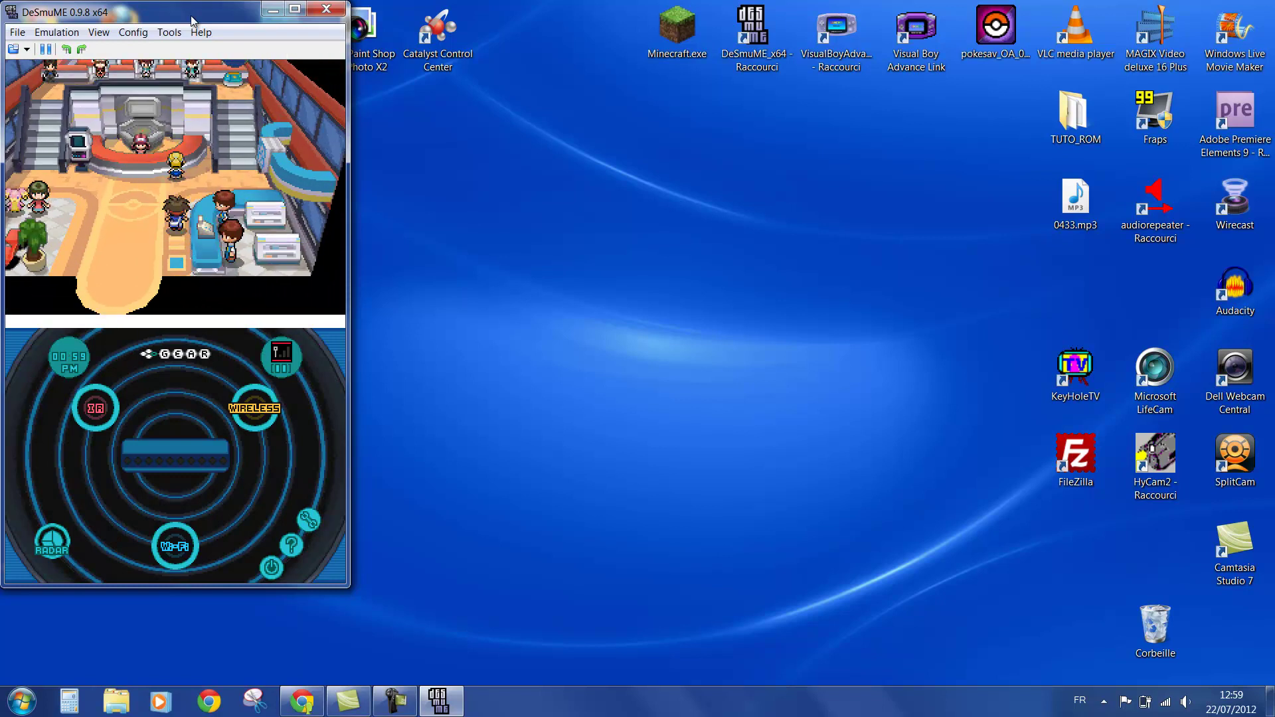
key(Down)
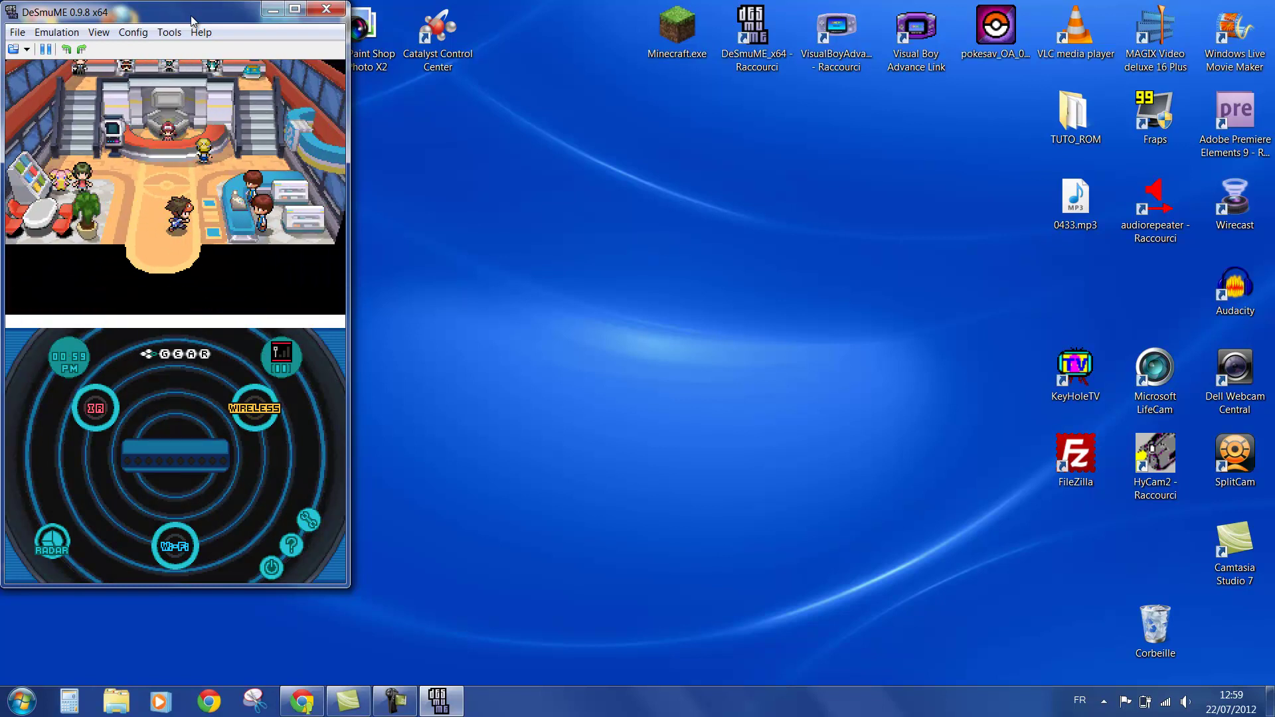
key(Left)
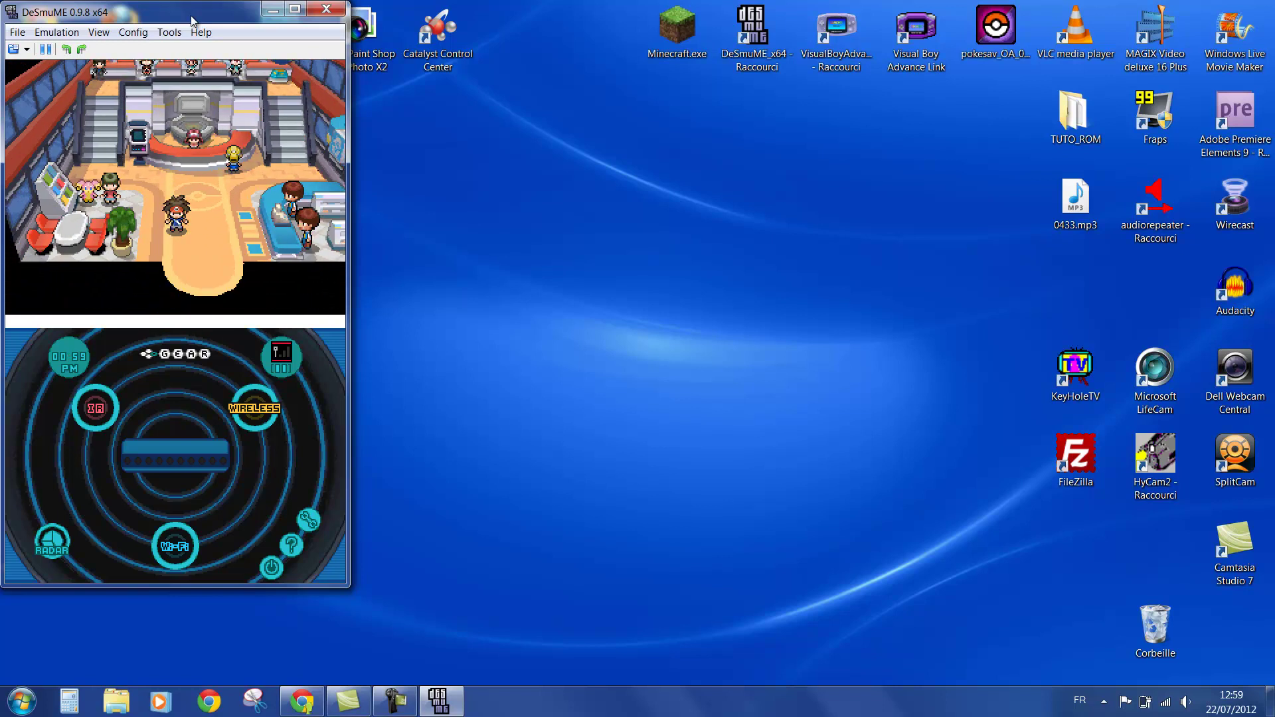
- Review the keyboard mappings in the Control Config without changing them, and close the emulator
click(139, 31)
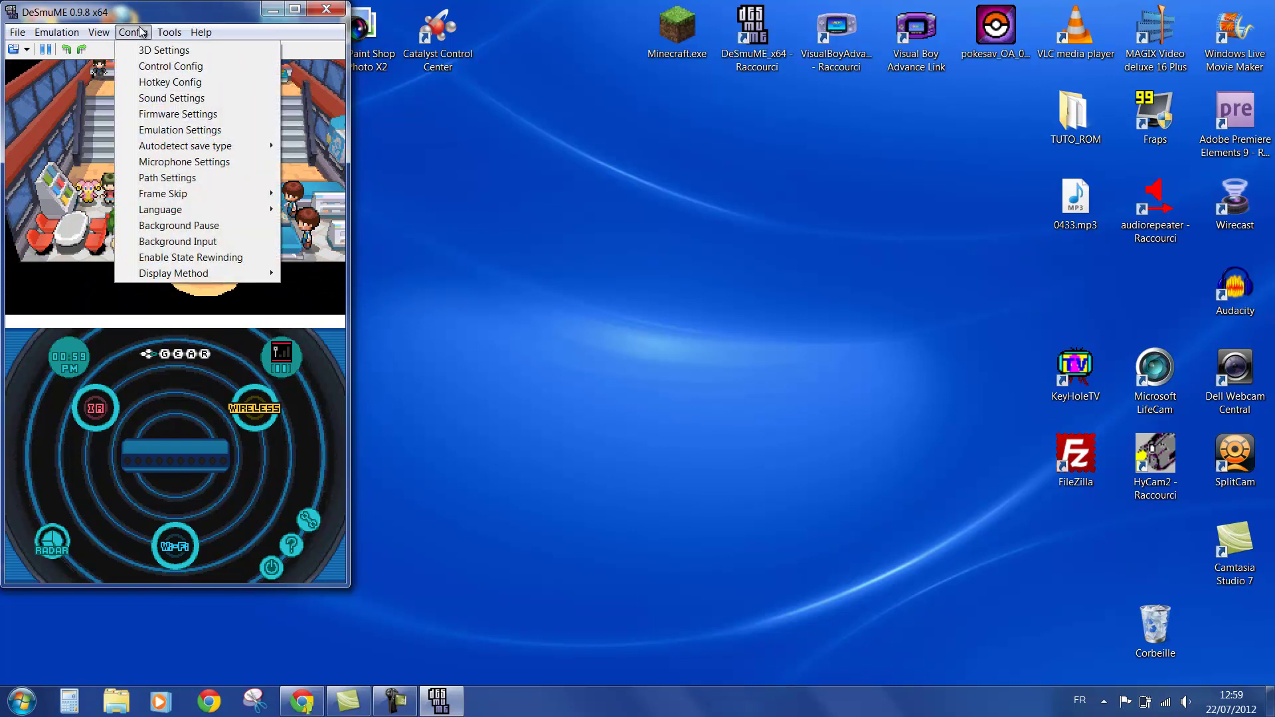
click(165, 67)
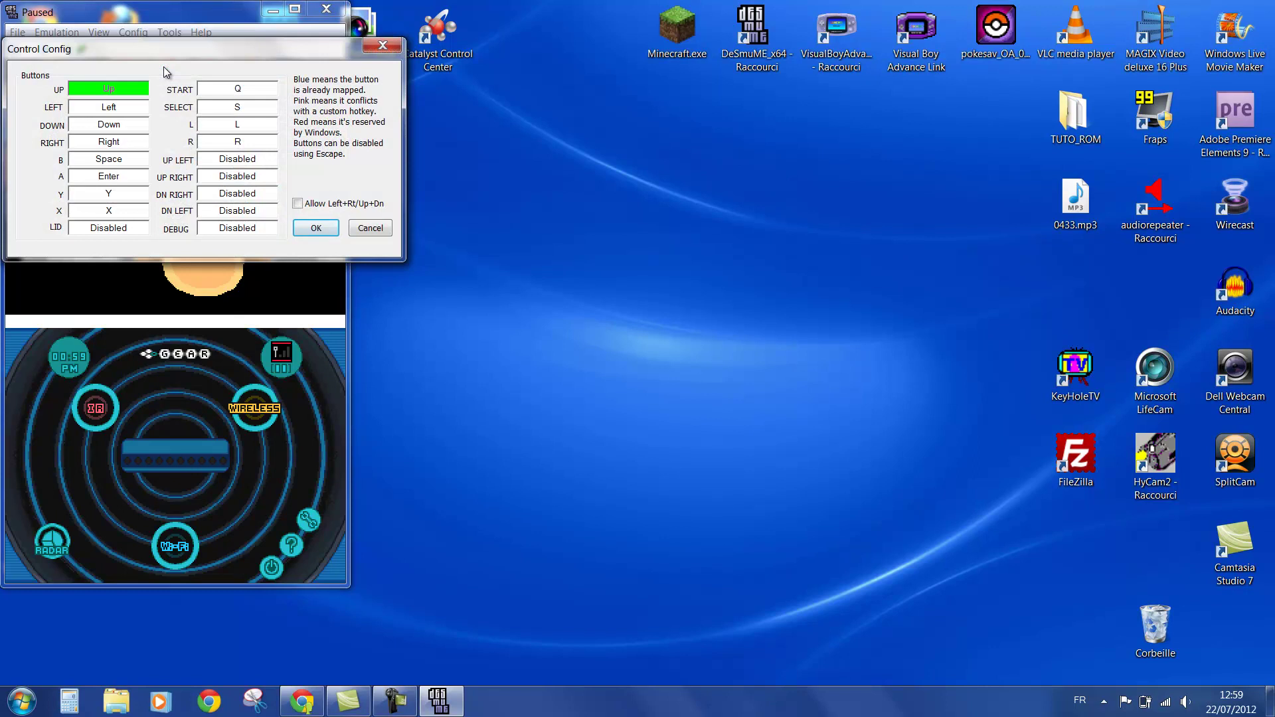
click(374, 49)
click(318, 11)
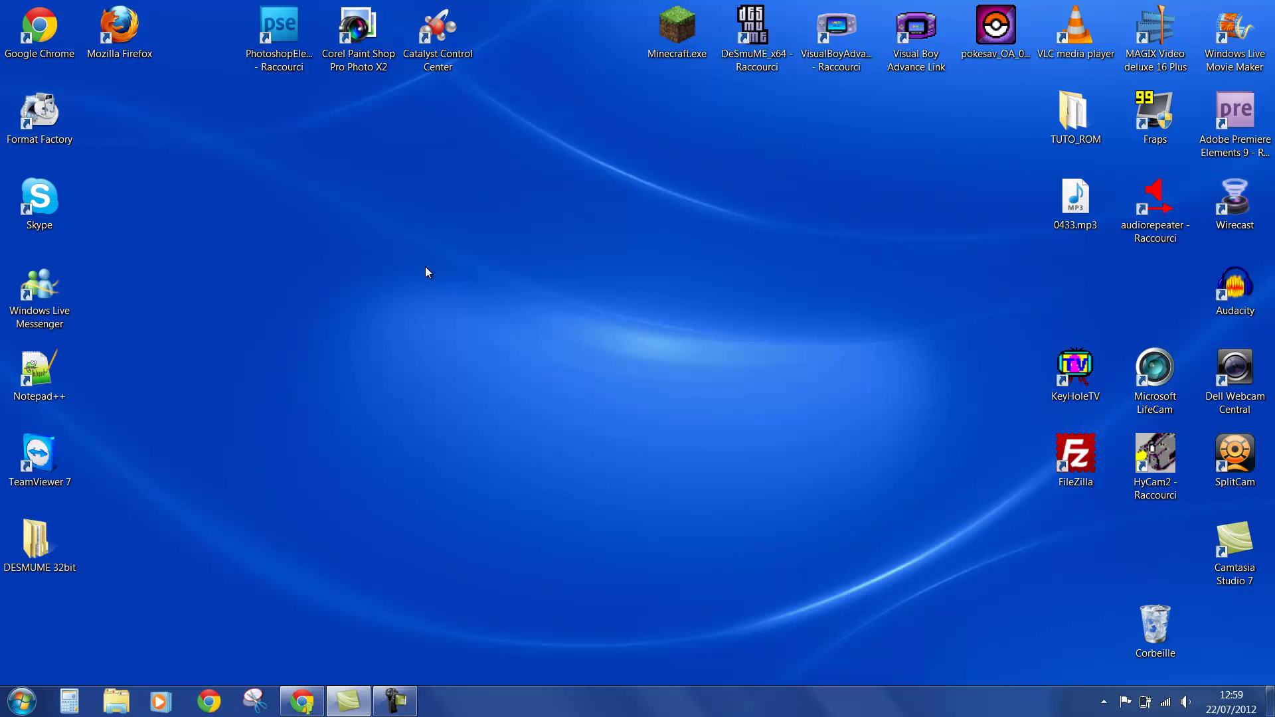
- Launch DeSmuME again and open its Control Config
click(1102, 703)
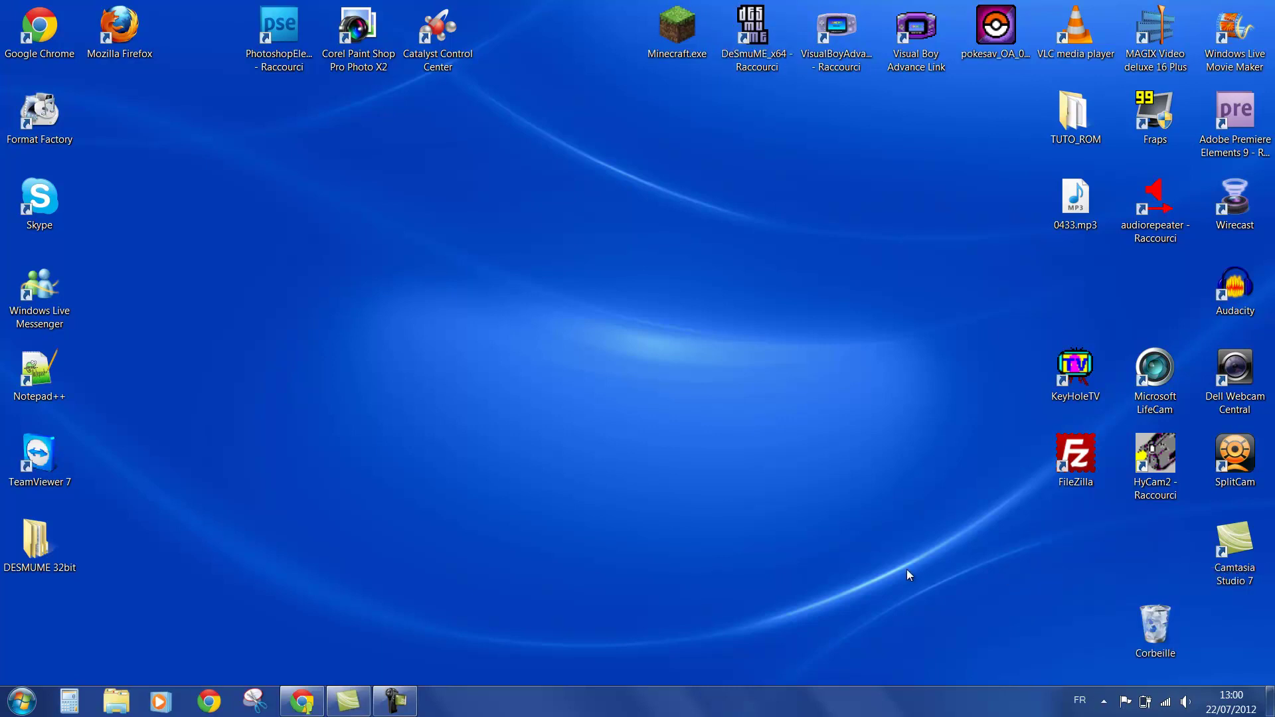
double_click(747, 30)
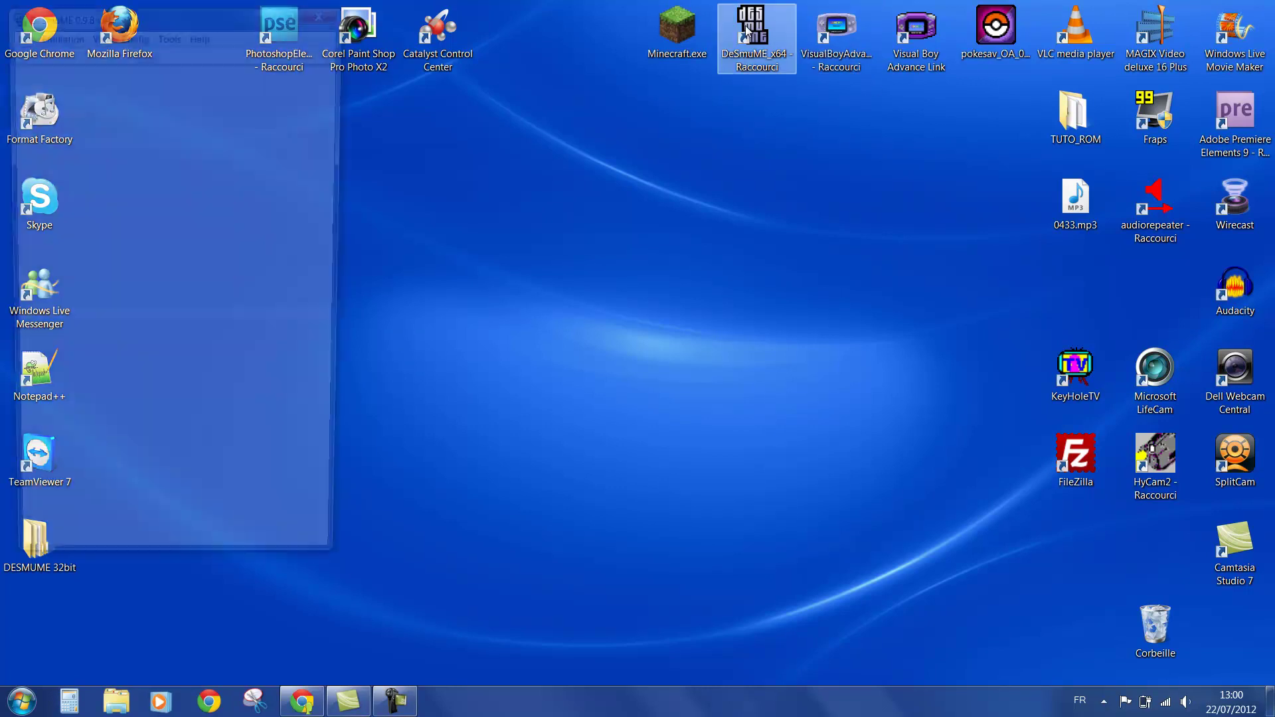
click(133, 32)
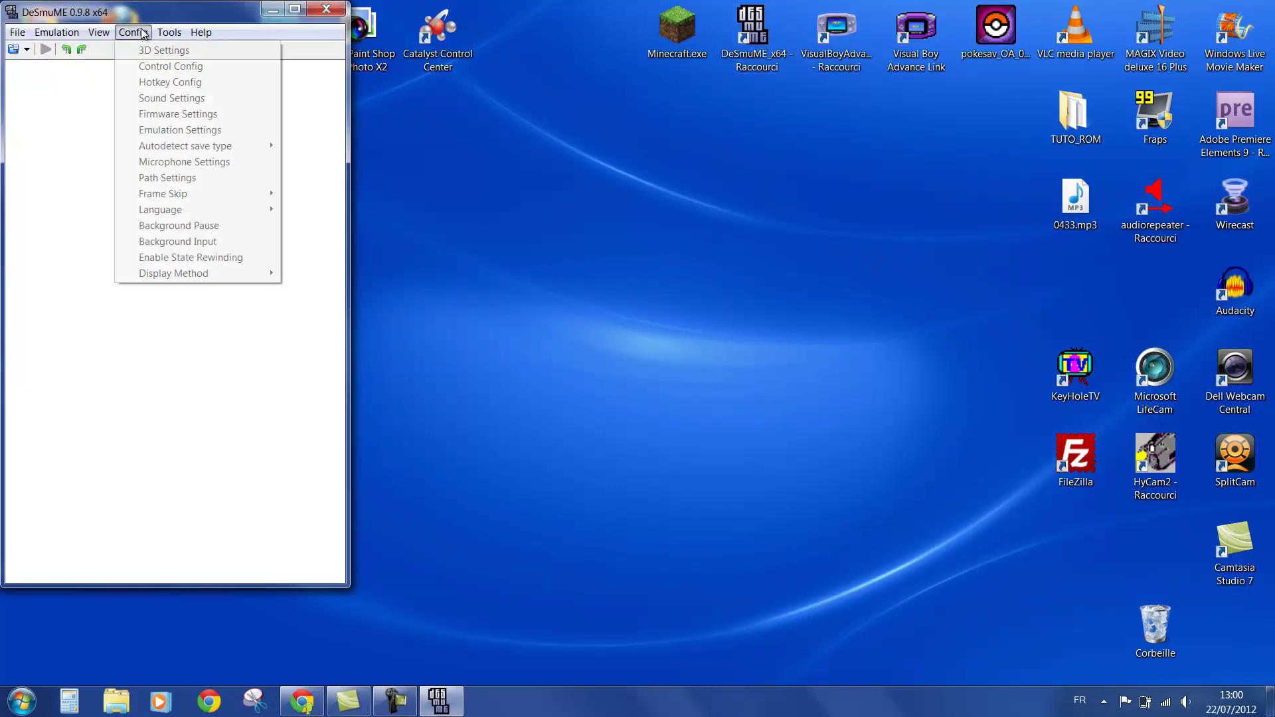
click(166, 71)
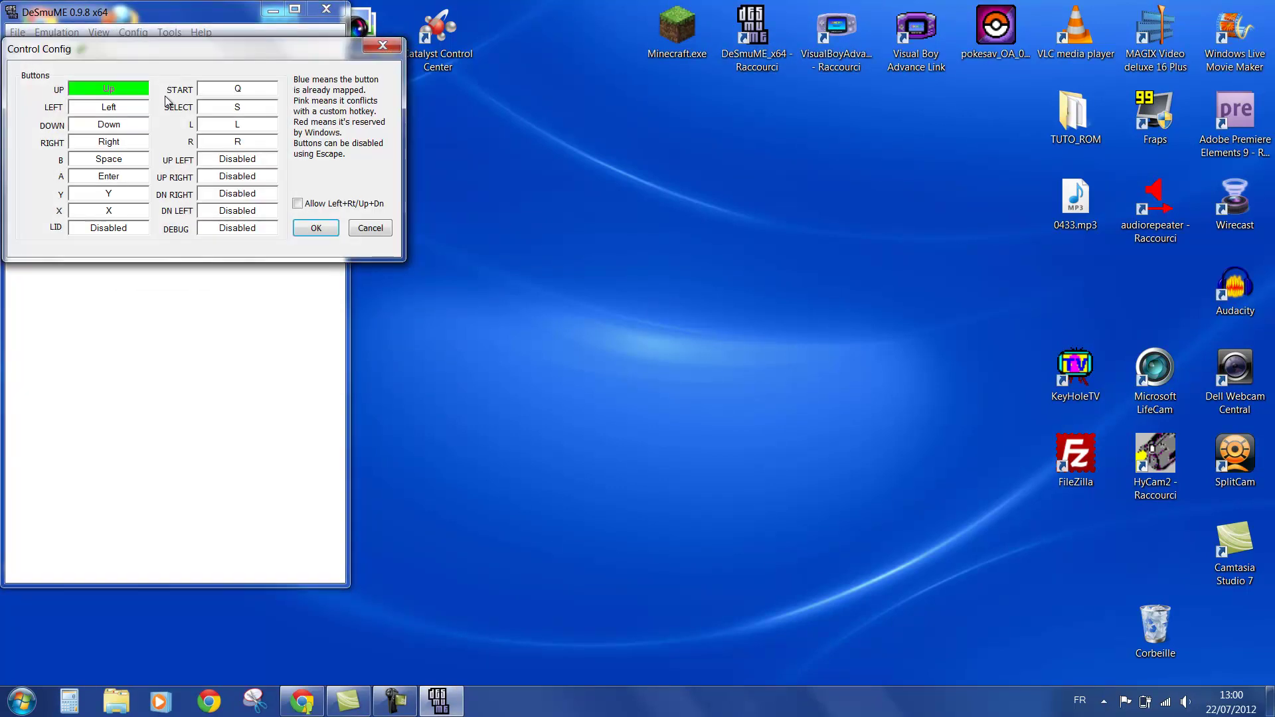
- Map UP, LEFT, DOWN and RIGHT to the matching gamepad directions (J0)Up, (J0)Left, (J0)Down and (J0)Right
key(Up)
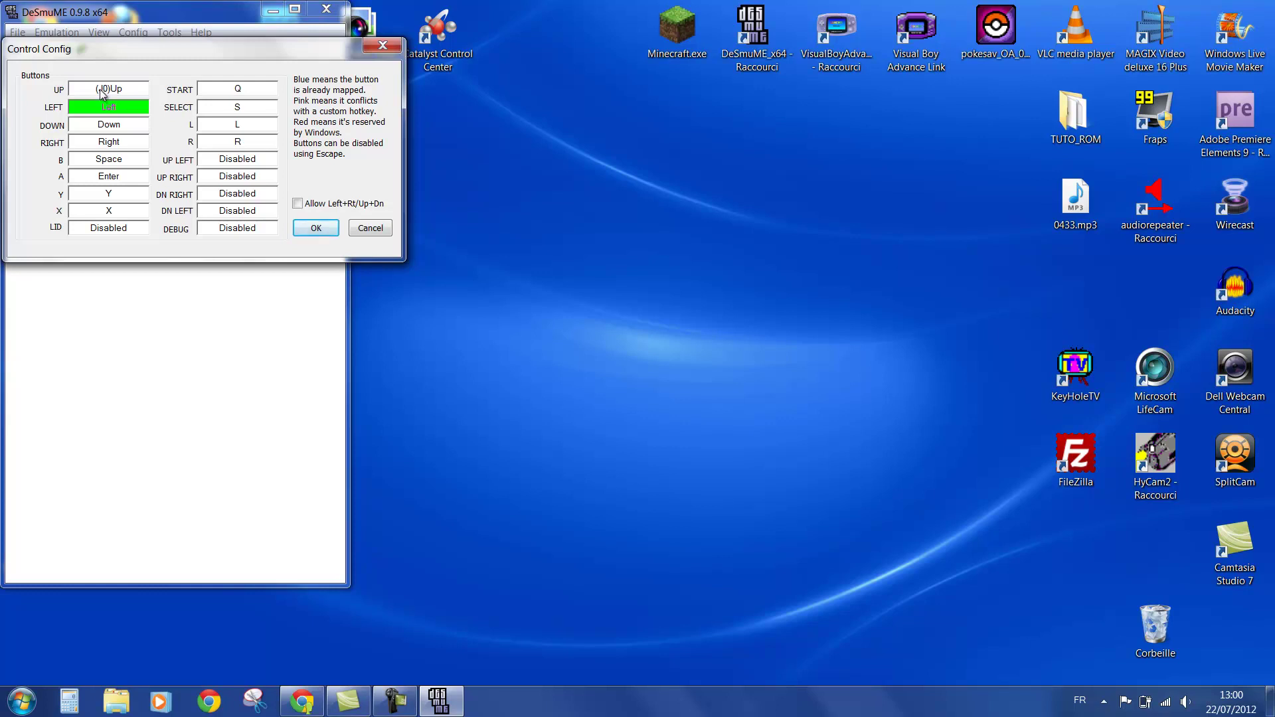
click(103, 92)
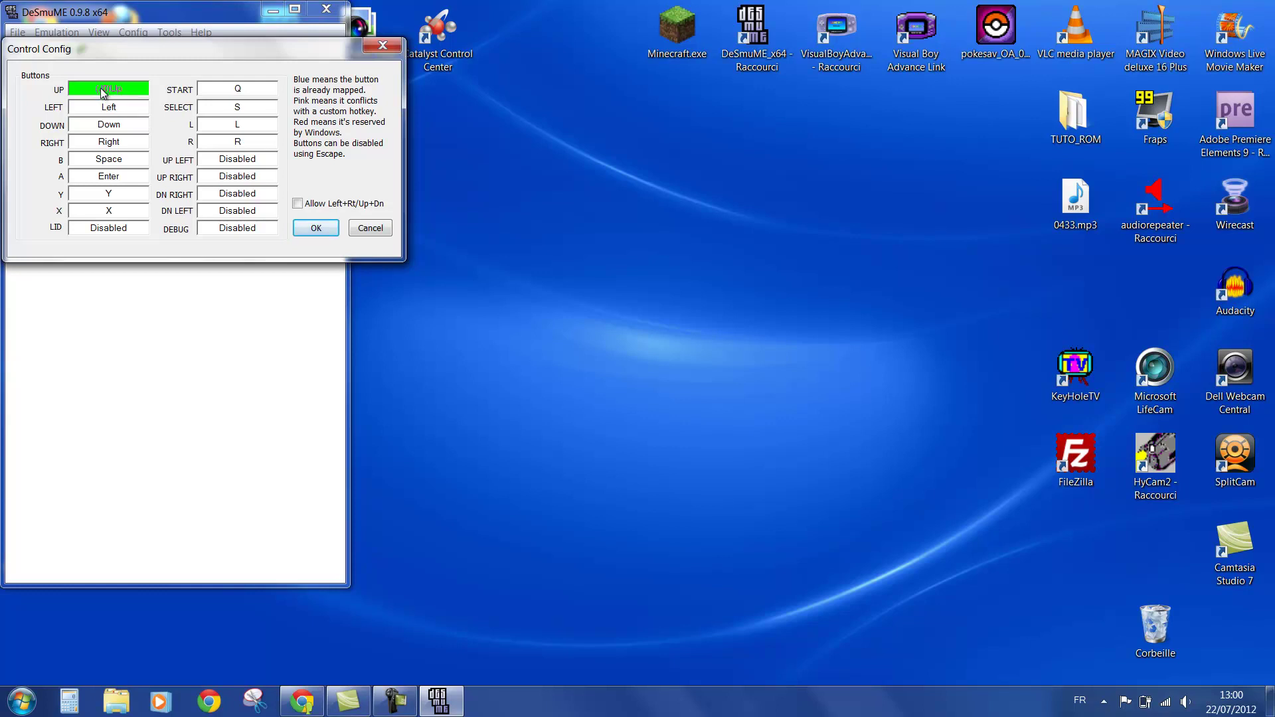
key(Up)
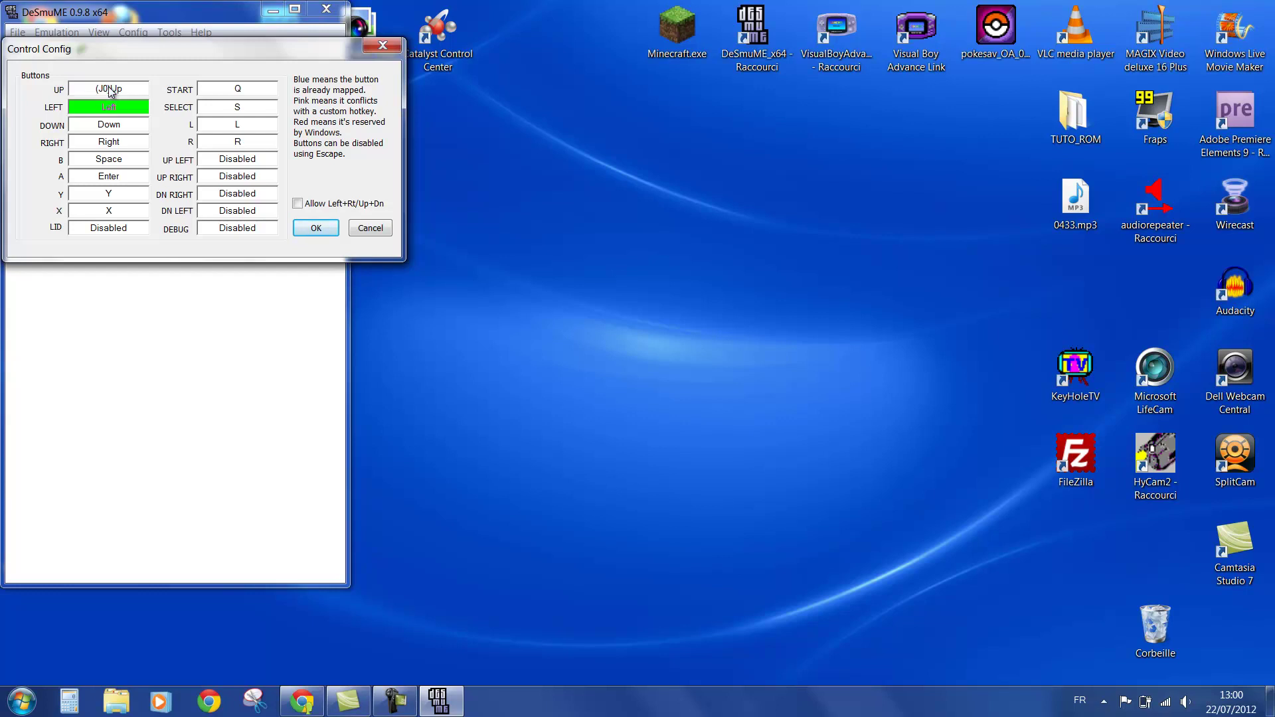
key(Left)
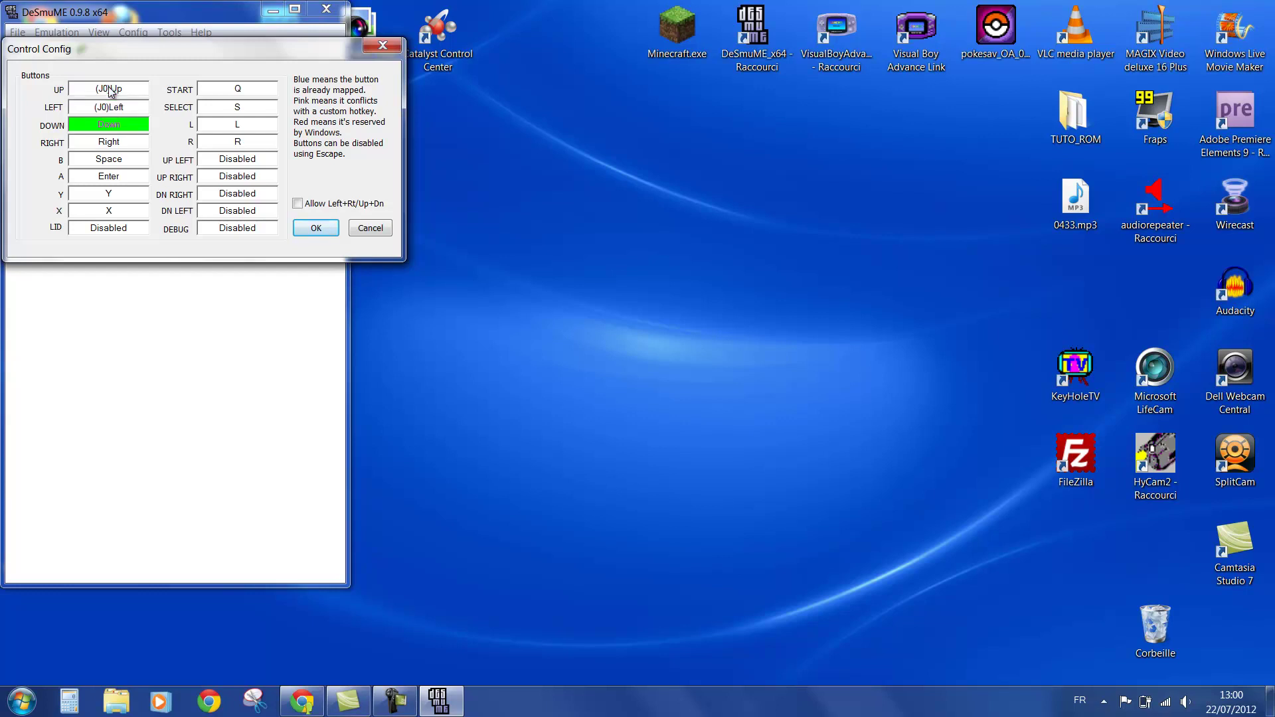
key(Down)
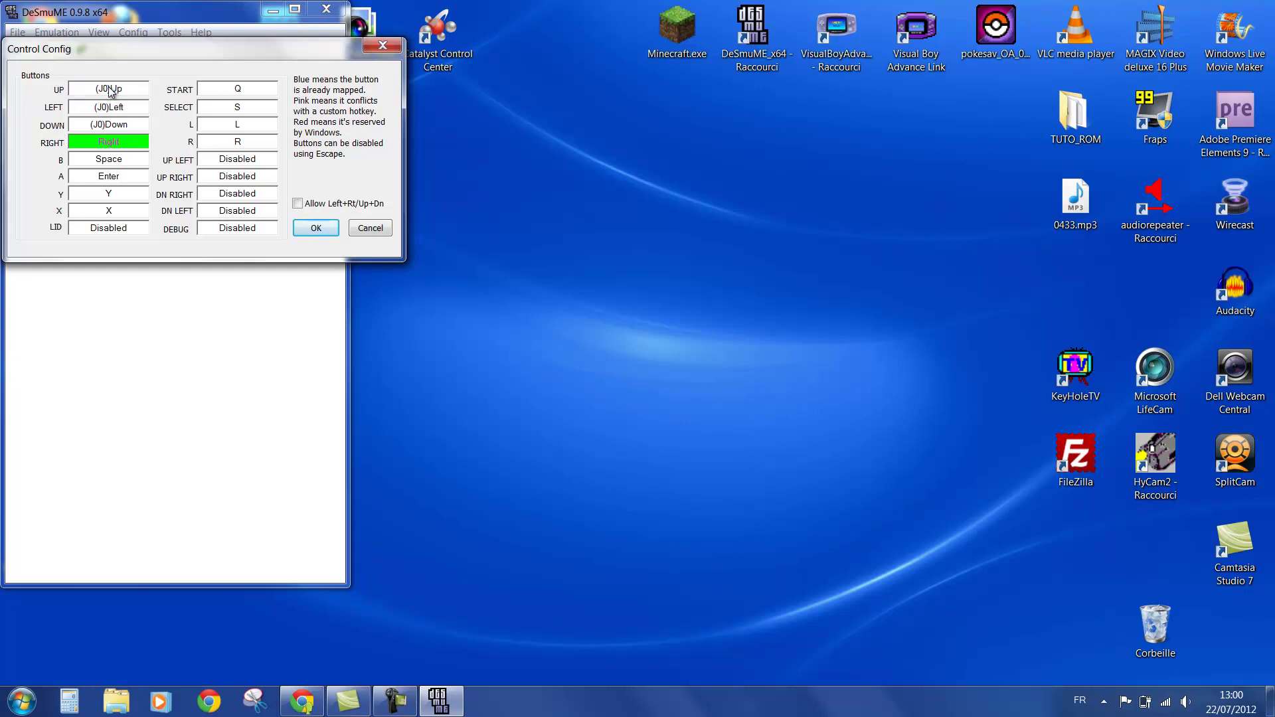
key(Right)
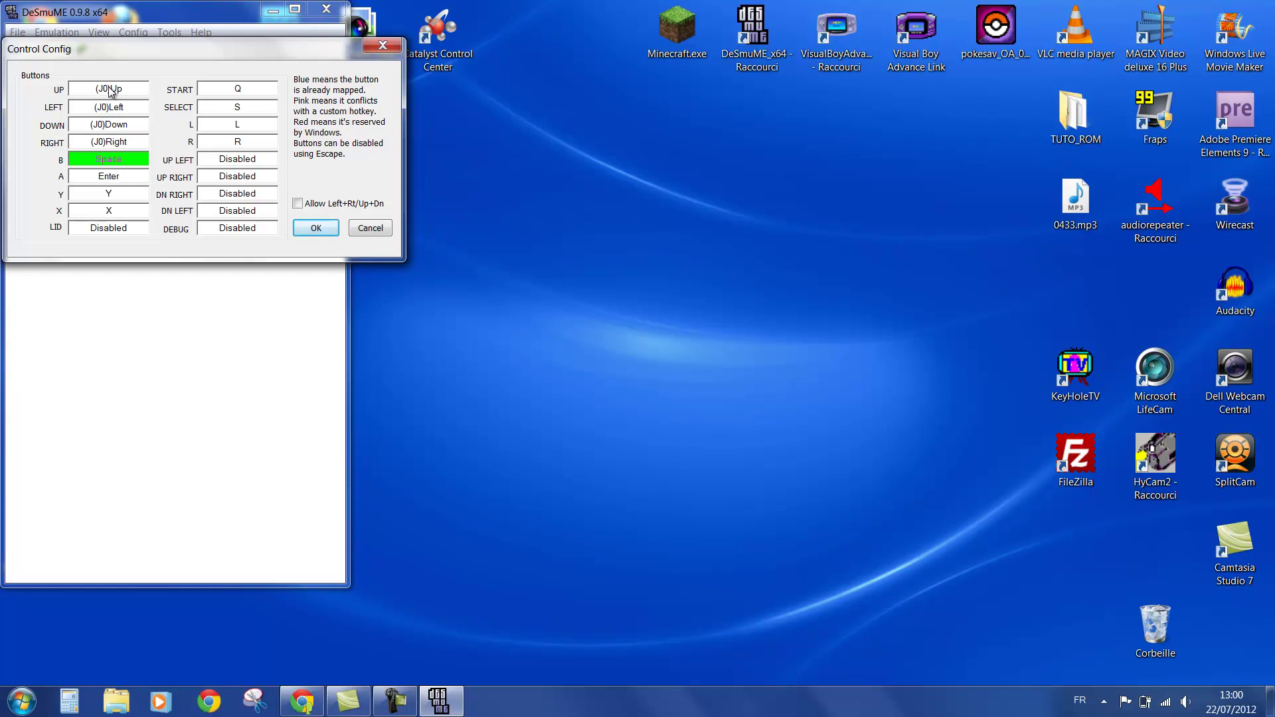
- Map B to gamepad Button 2, A to Button 1, Y to Button 3 and X to Button 0
key(2)
key(1)
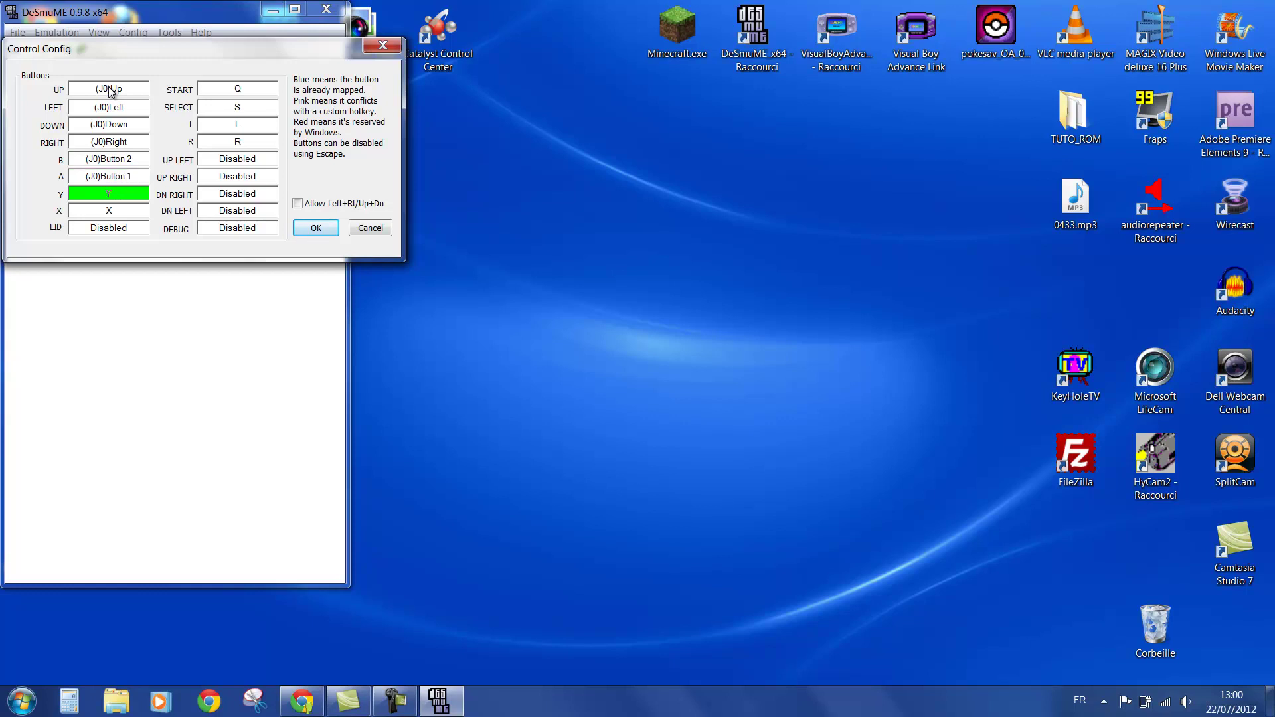
key(3)
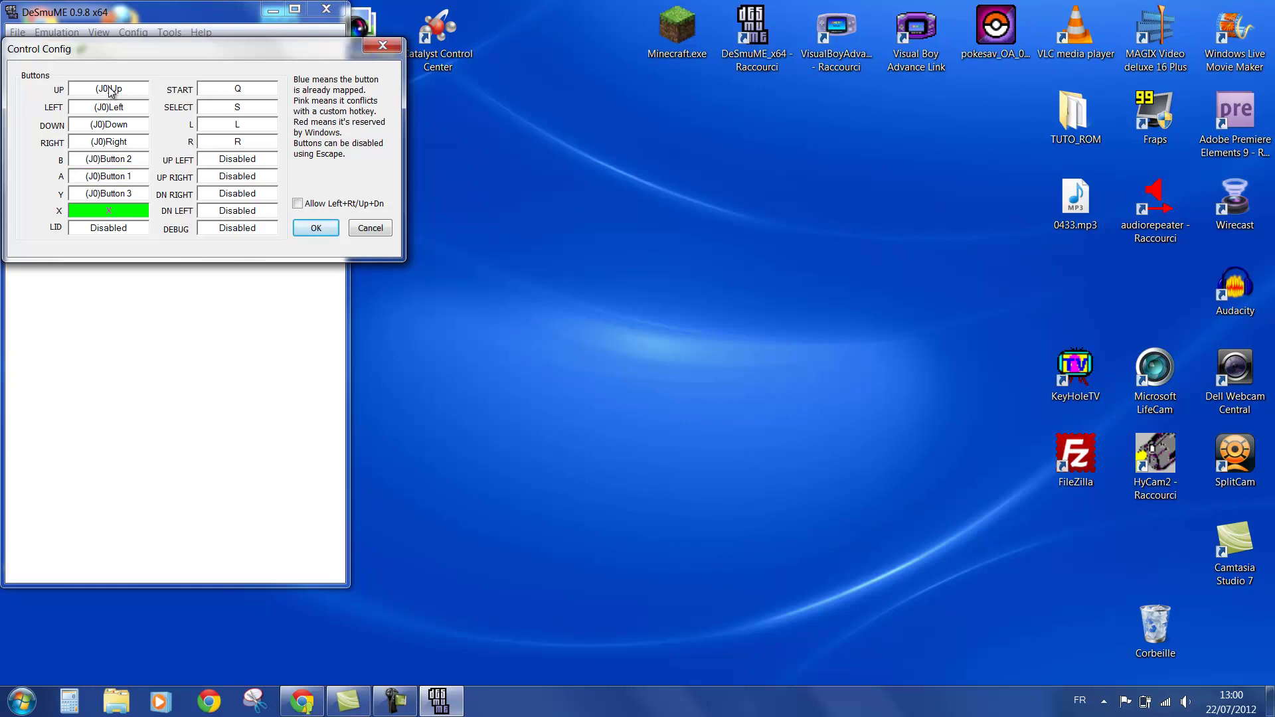
key(0)
- Map START to gamepad Button 9, SELECT to Button 8, L to Button 4 and R to Button 5, and accept the configuration
key(9)
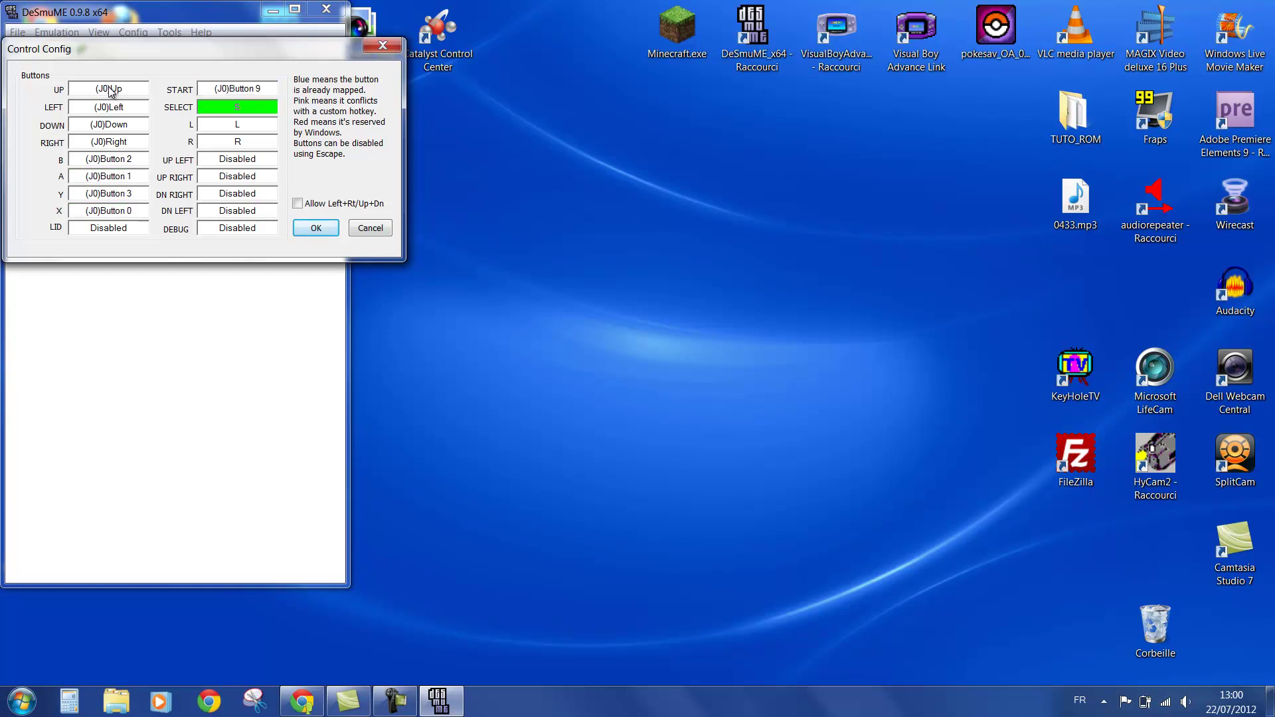
key(8)
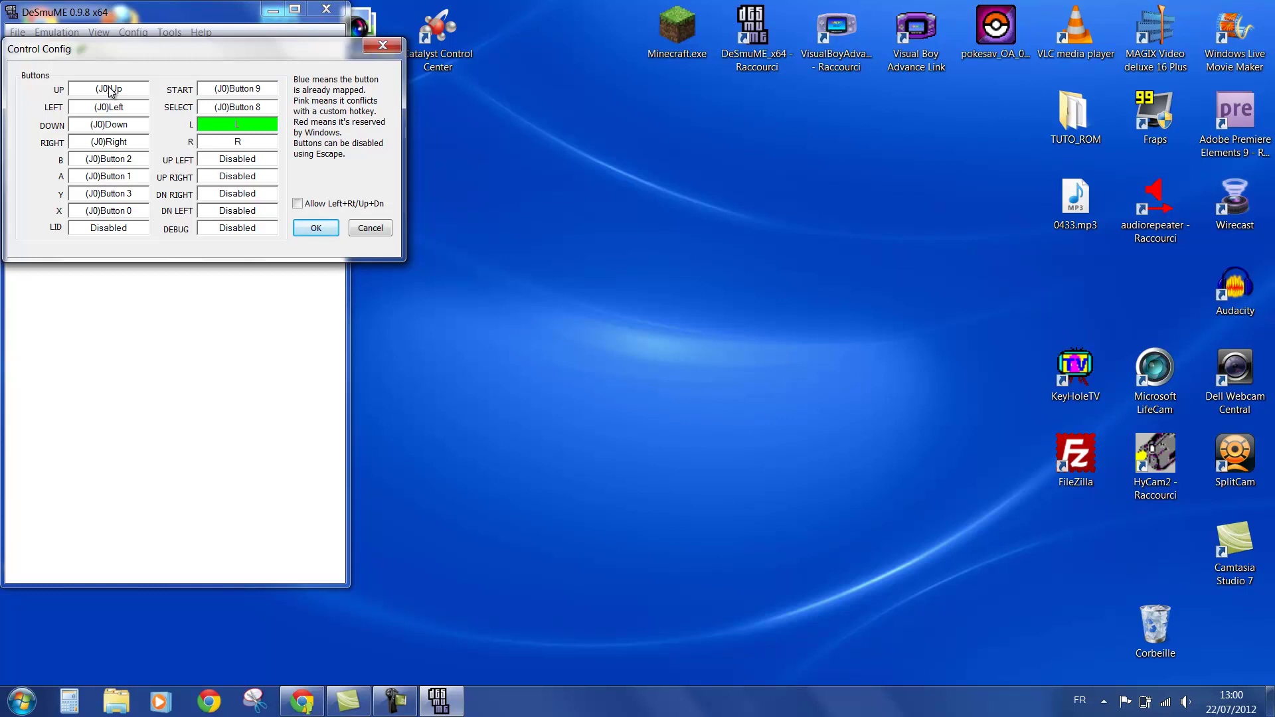
key(4)
key(5)
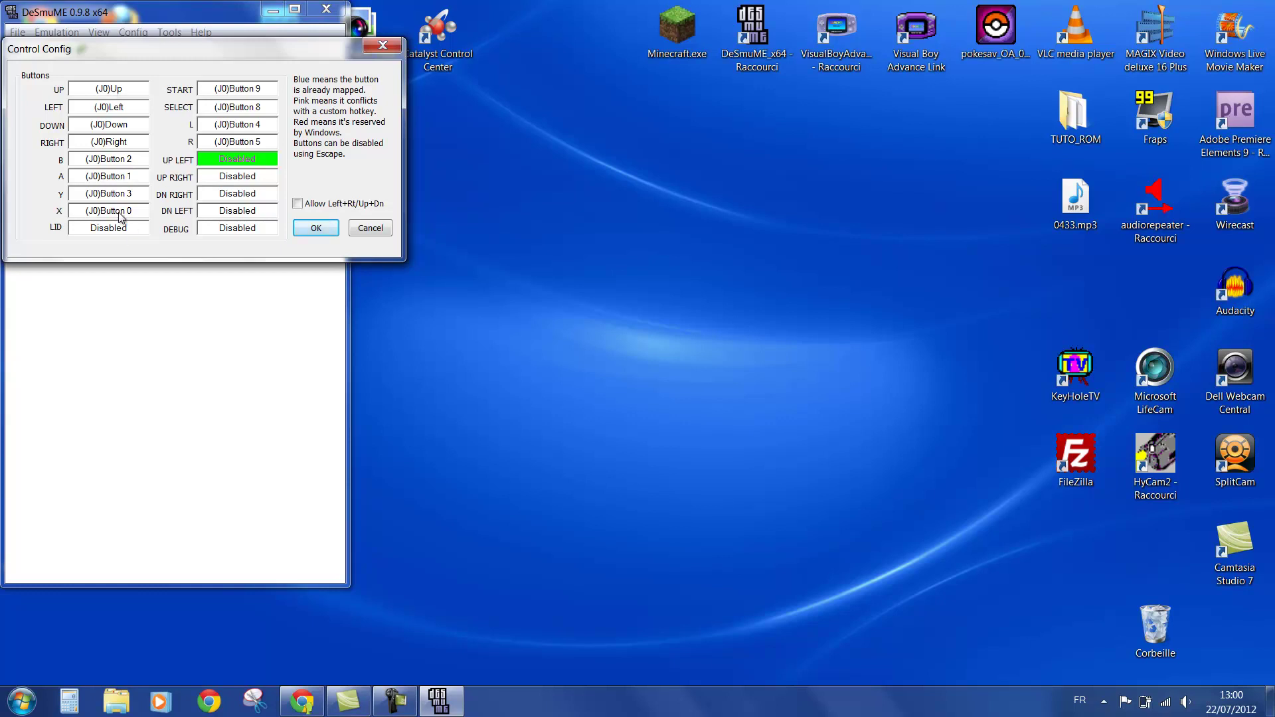
click(320, 226)
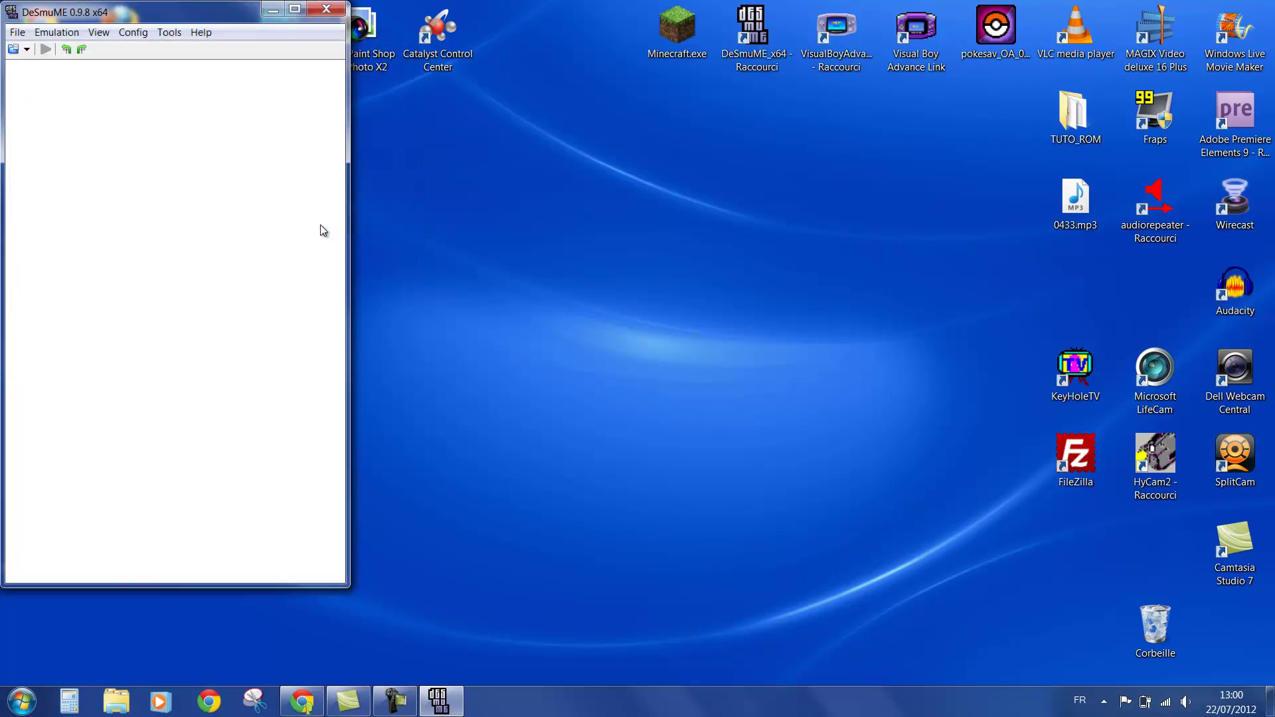
- Reopen the recent Pokémon Noir 2 ROM and load the save state in slot 0
click(18, 33)
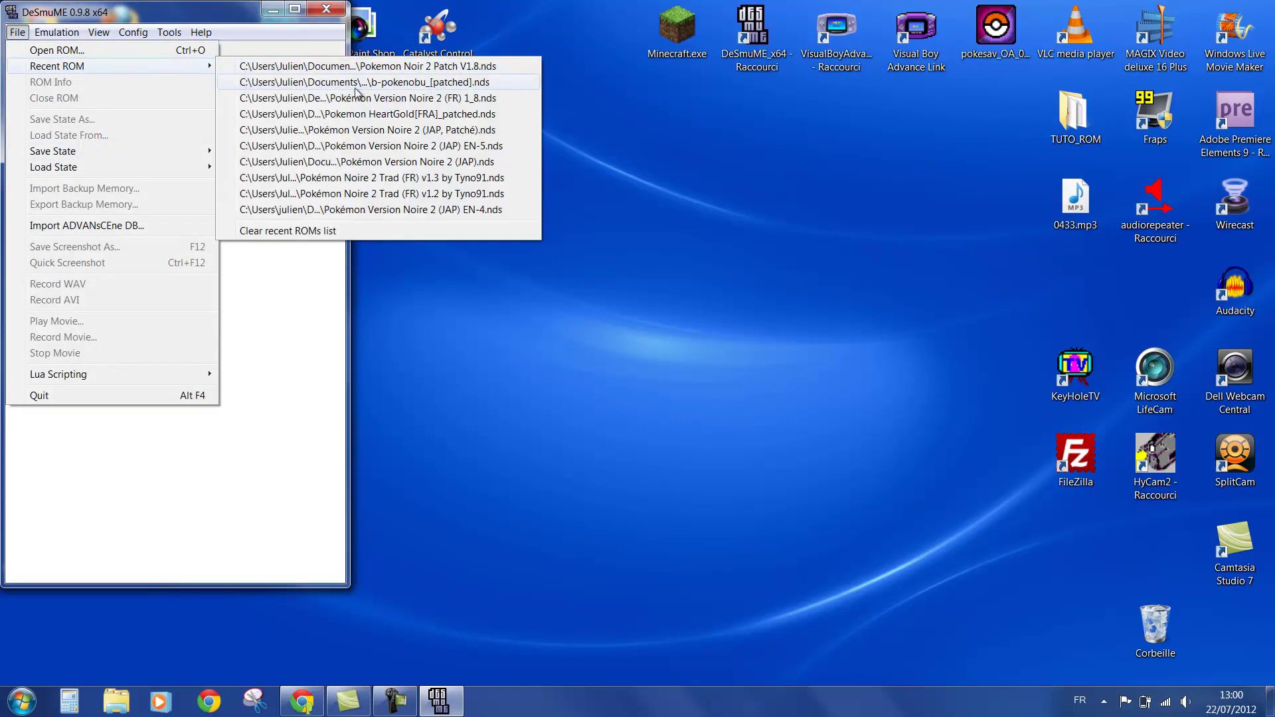
click(17, 32)
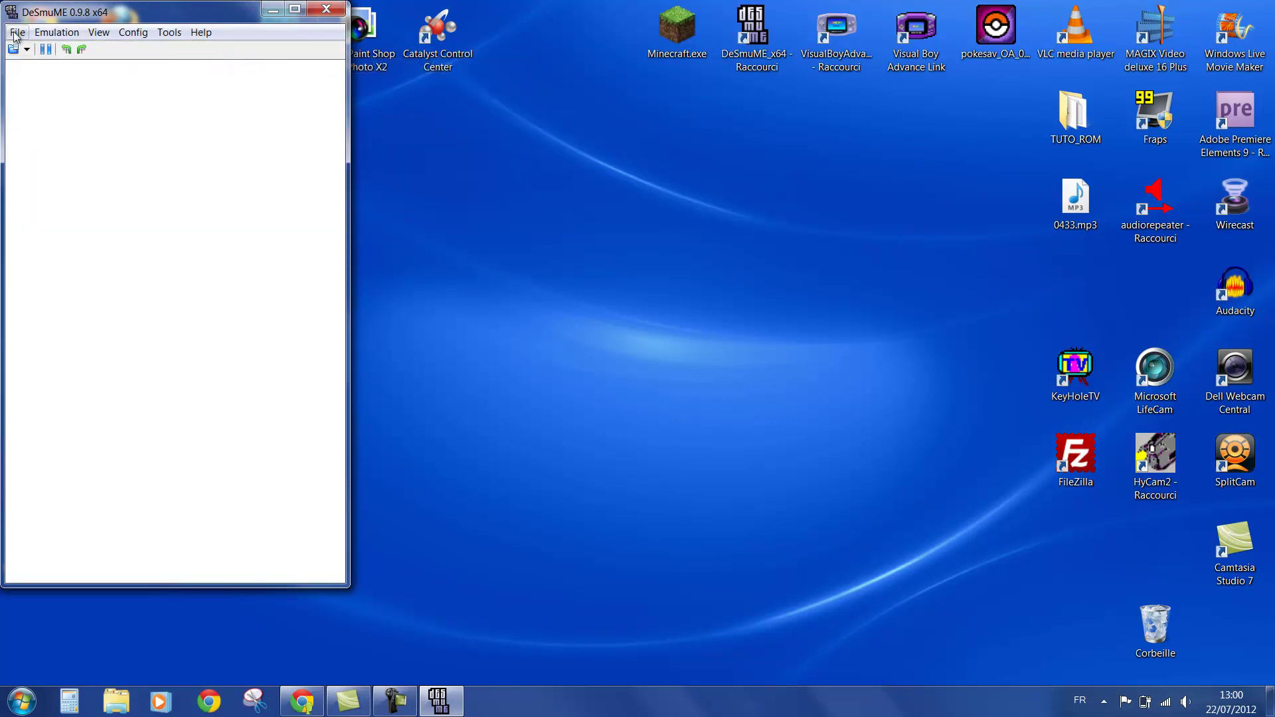
click(16, 32)
mouse_move(130, 167)
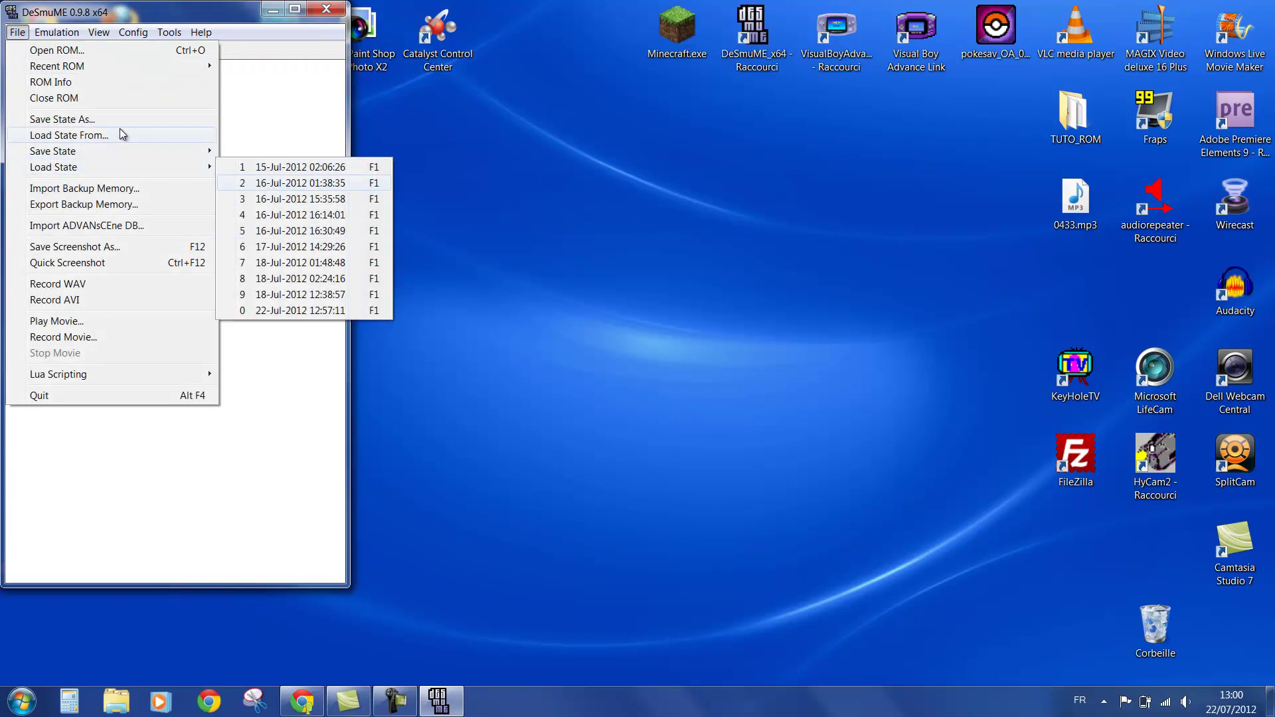
click(296, 310)
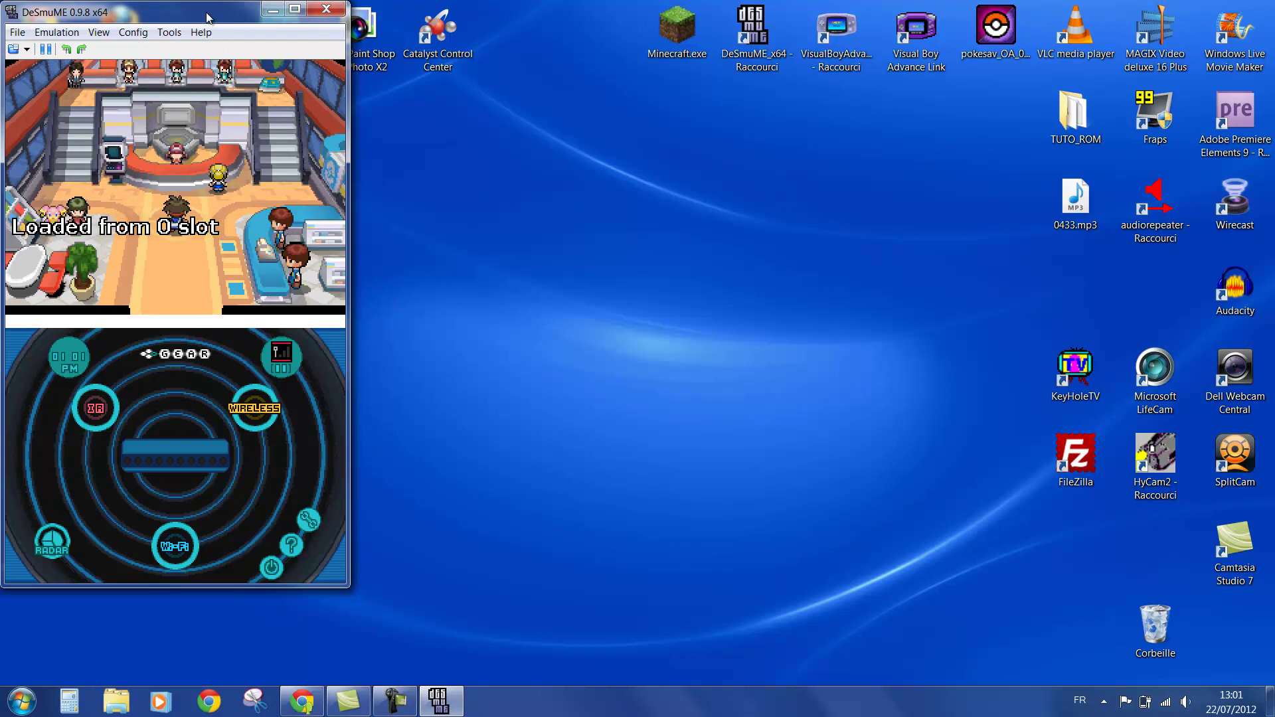
- Test the gamepad mappings by walking the character around the lobby and opening and closing the in-game menu
key(Up)
key(Left)
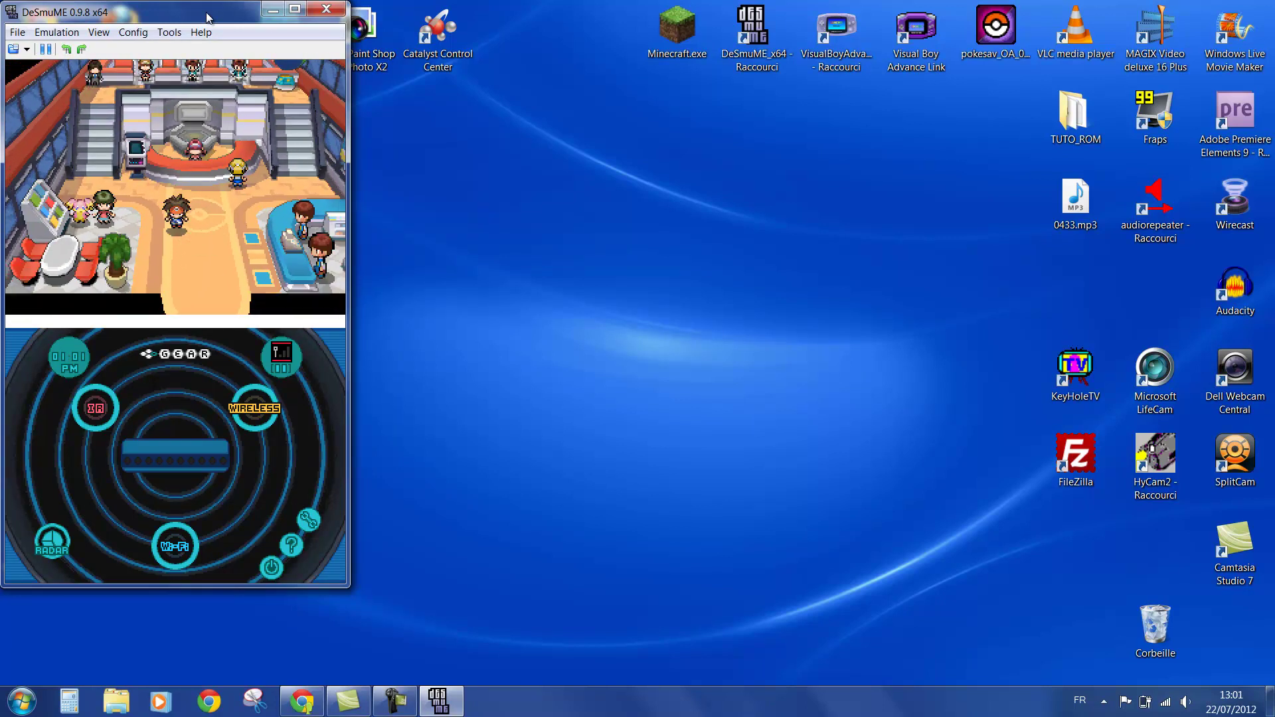
key(s)
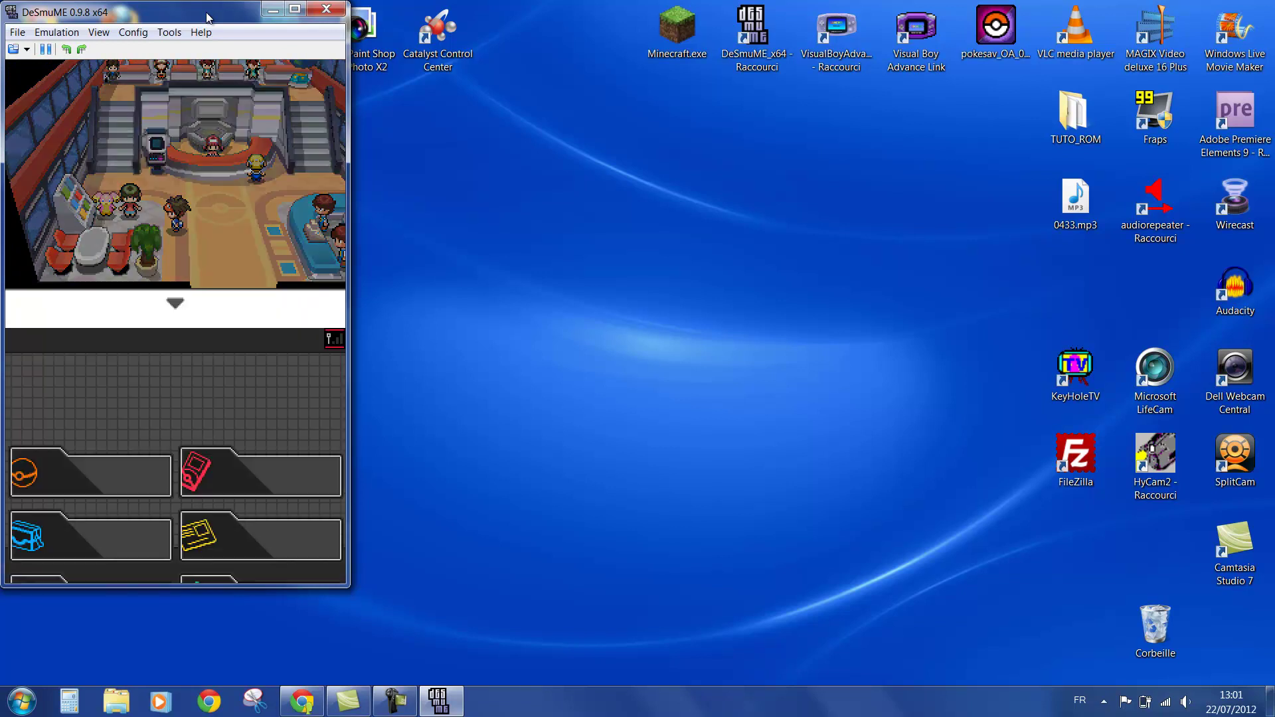
key(s)
key(Down)
key(Right)
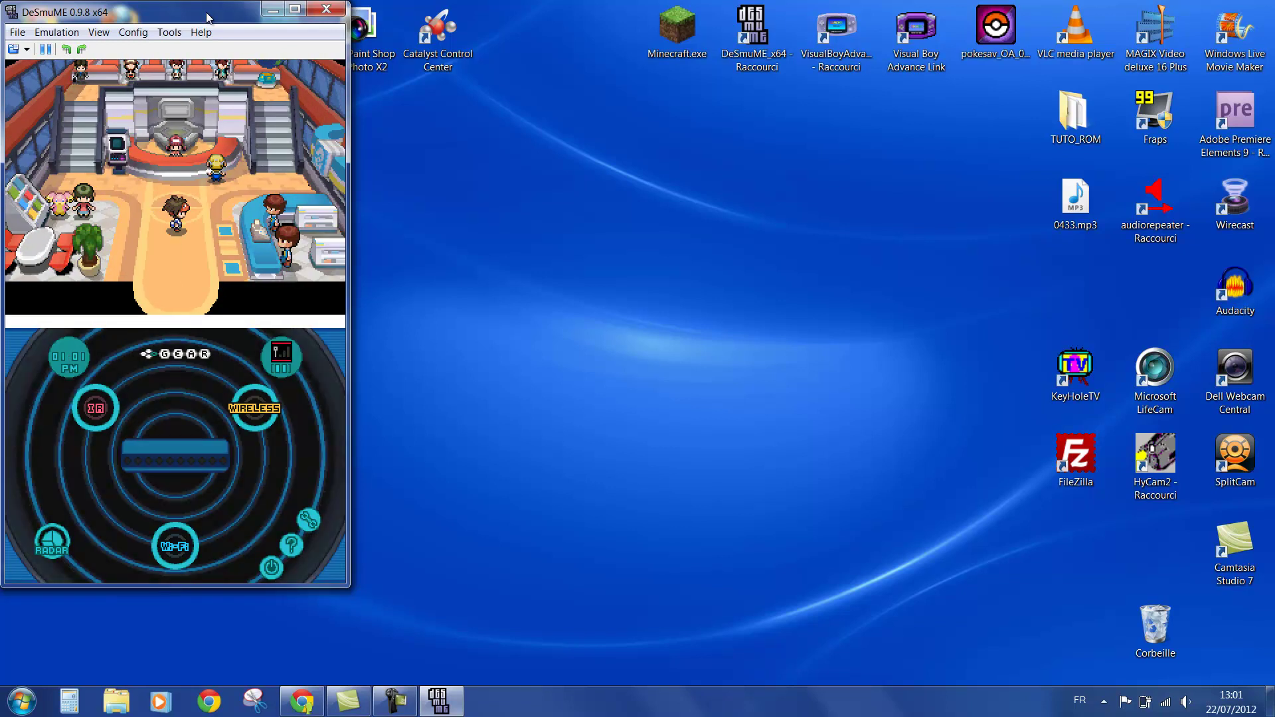
- Pause the game, review the Increase Speed and Decrease Speed hotkeys in the Hotkey Configuration without changing them, and resume the game
click(44, 50)
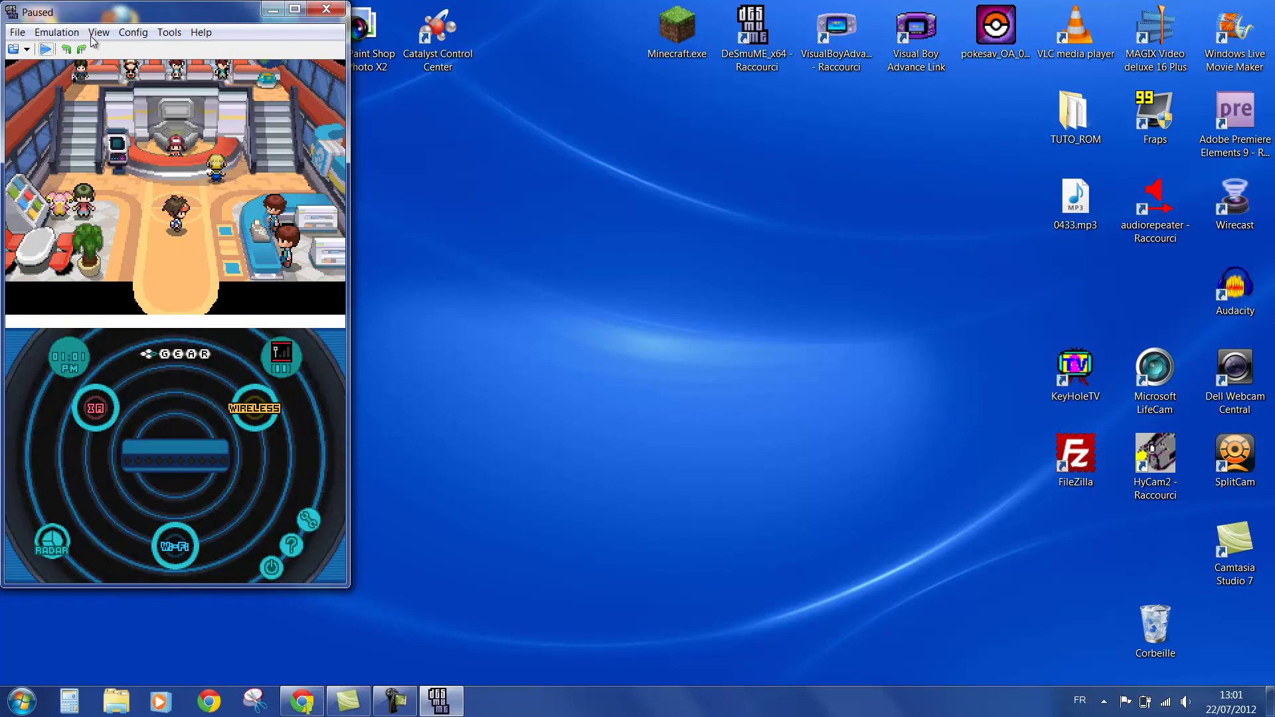
click(144, 35)
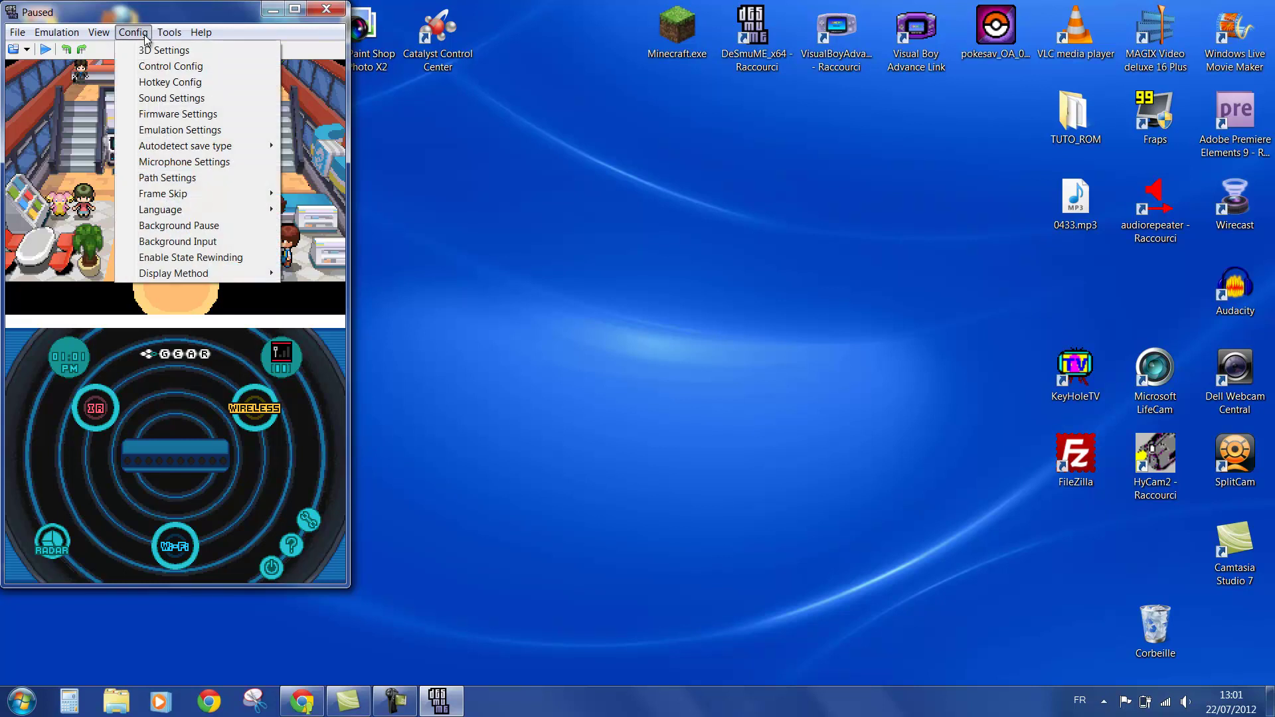
click(170, 87)
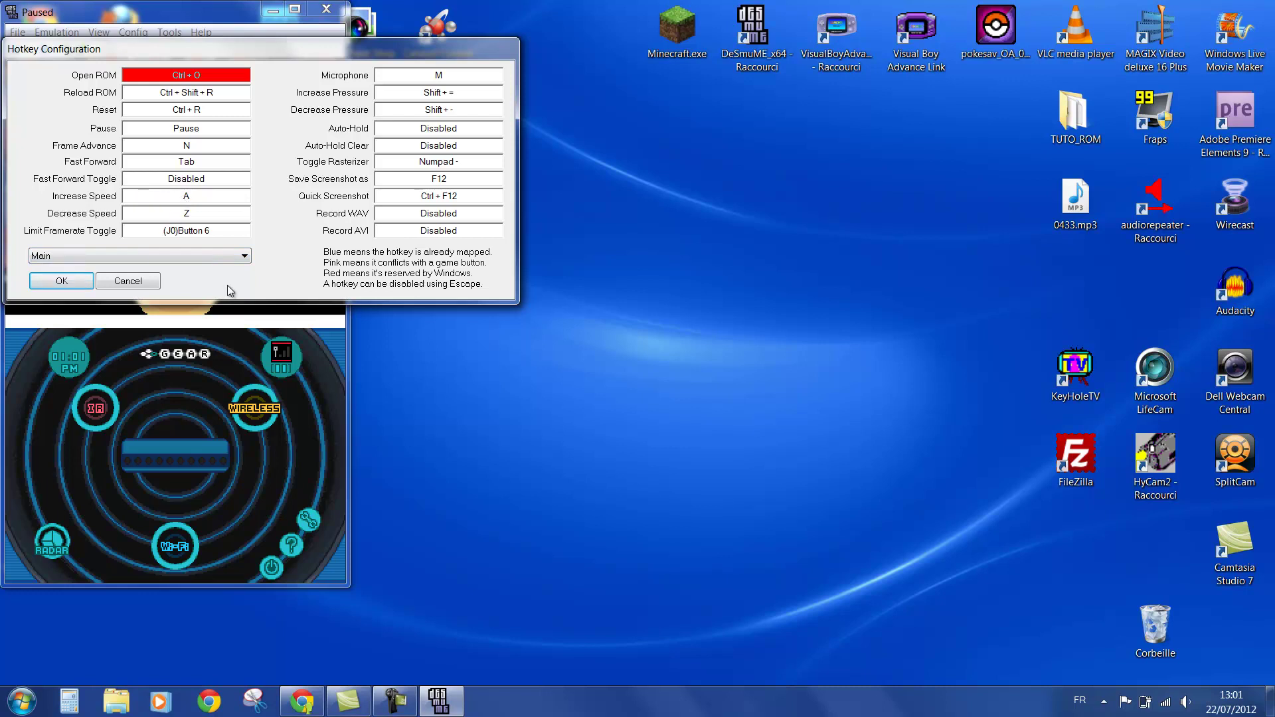
click(171, 199)
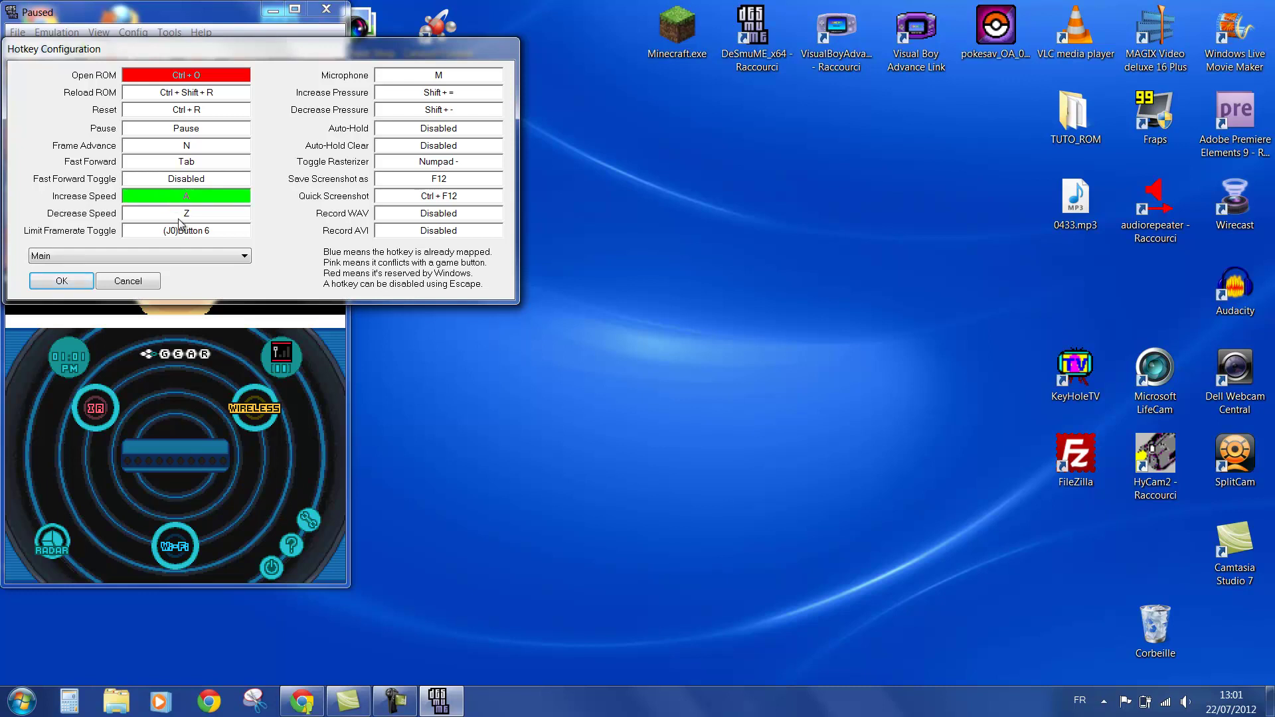
click(177, 213)
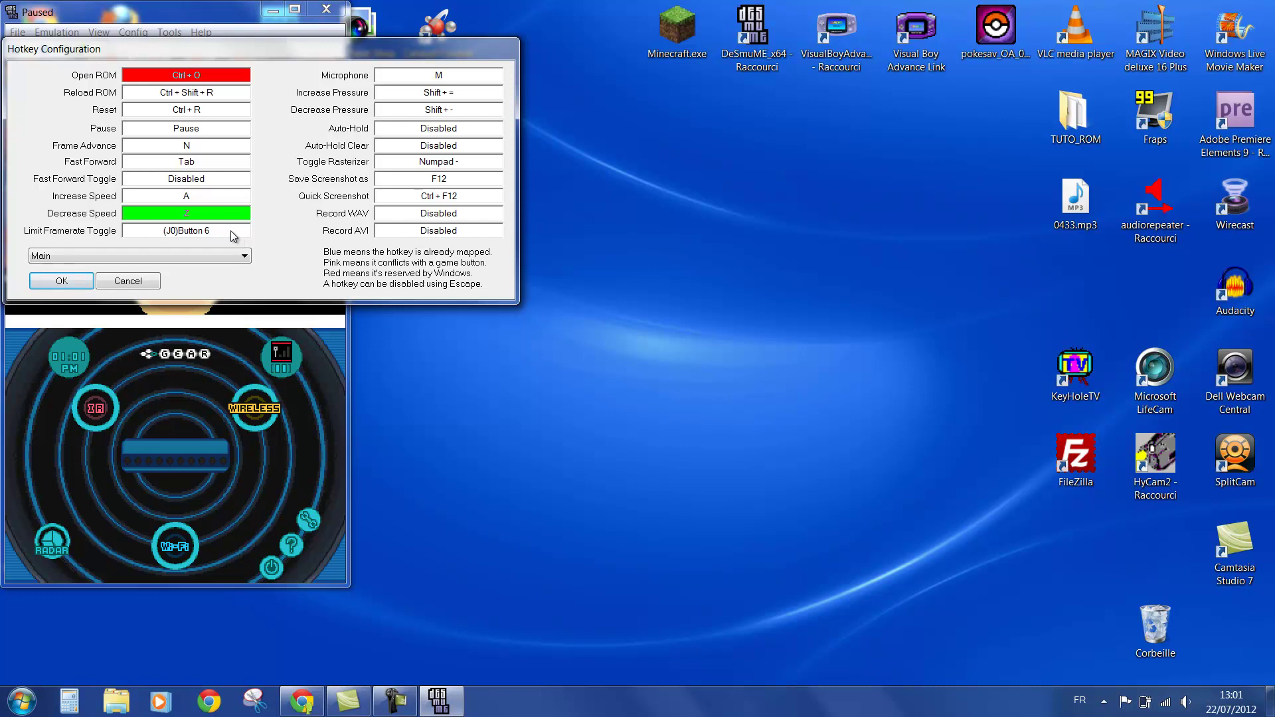
click(70, 282)
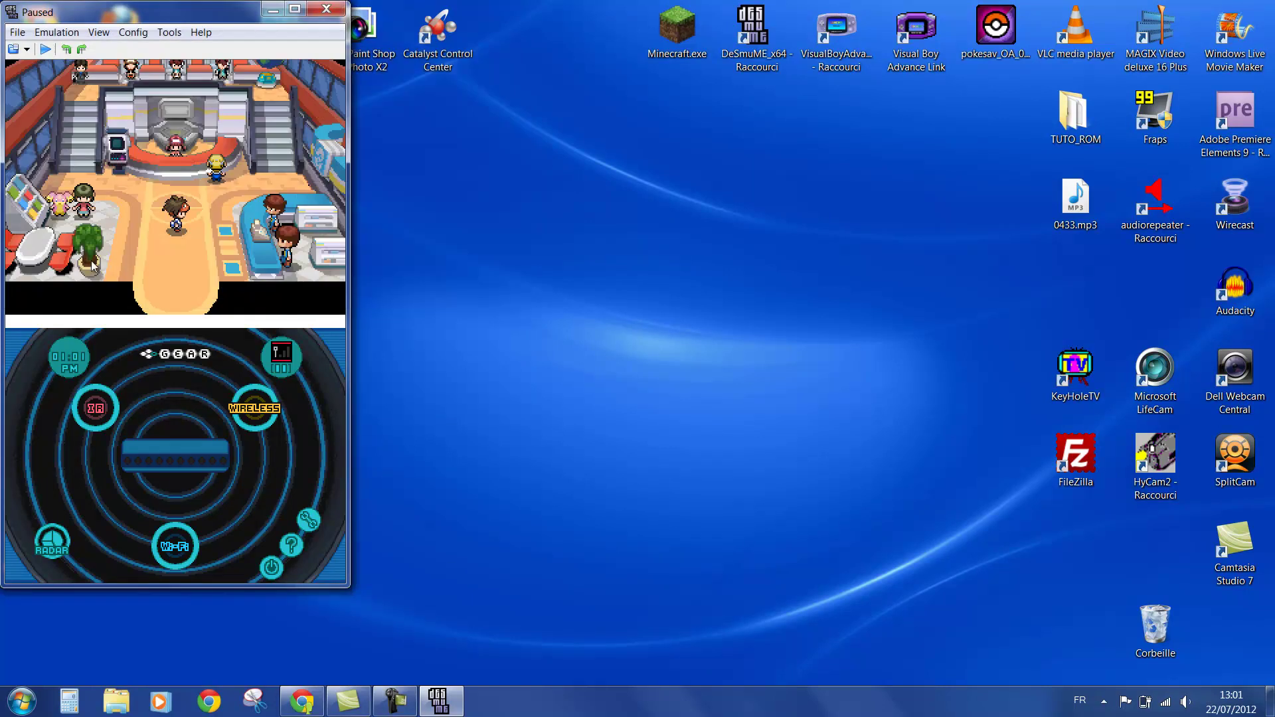
click(45, 49)
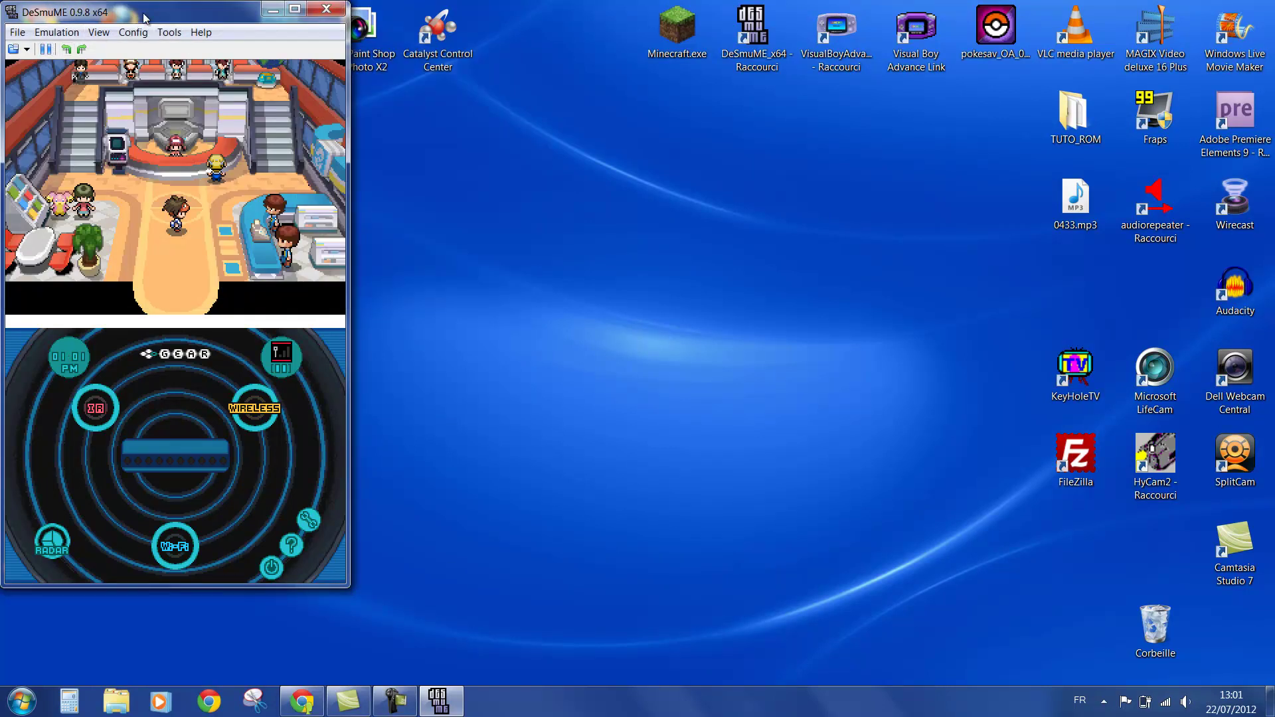
- Walk the character back and forth in the lobby at normal emulation speed
key(Up)
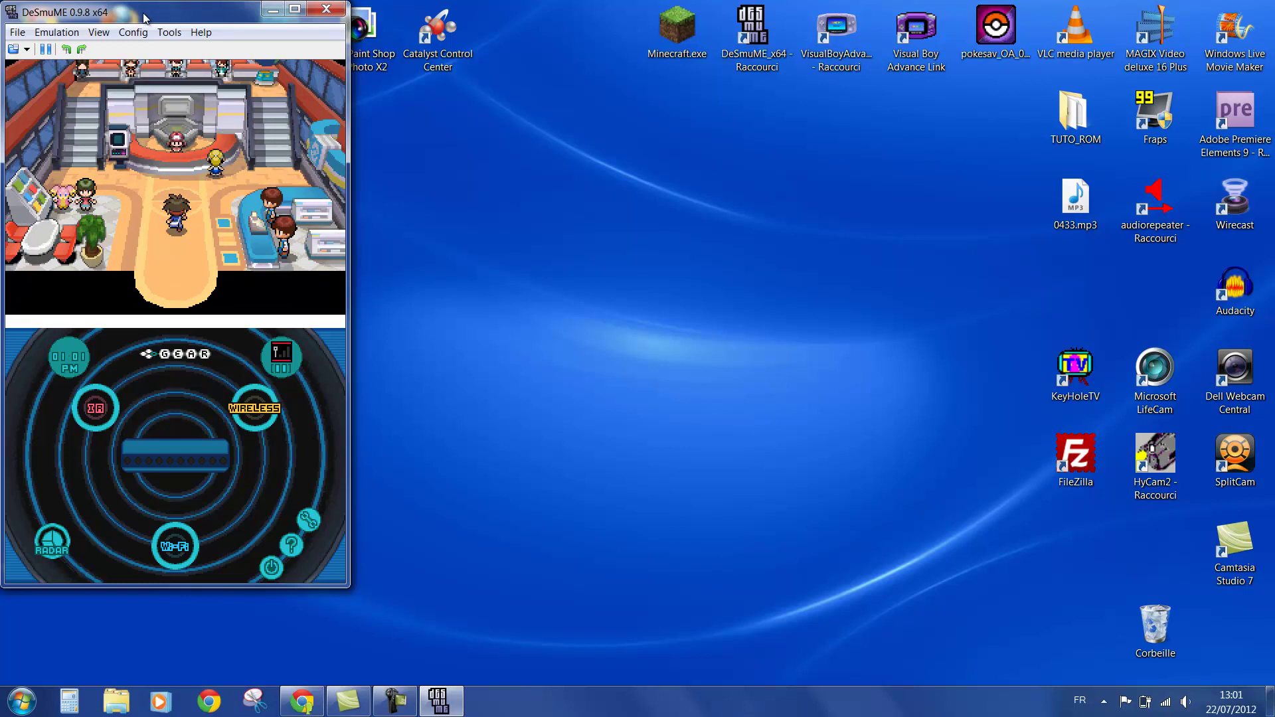
key(Up)
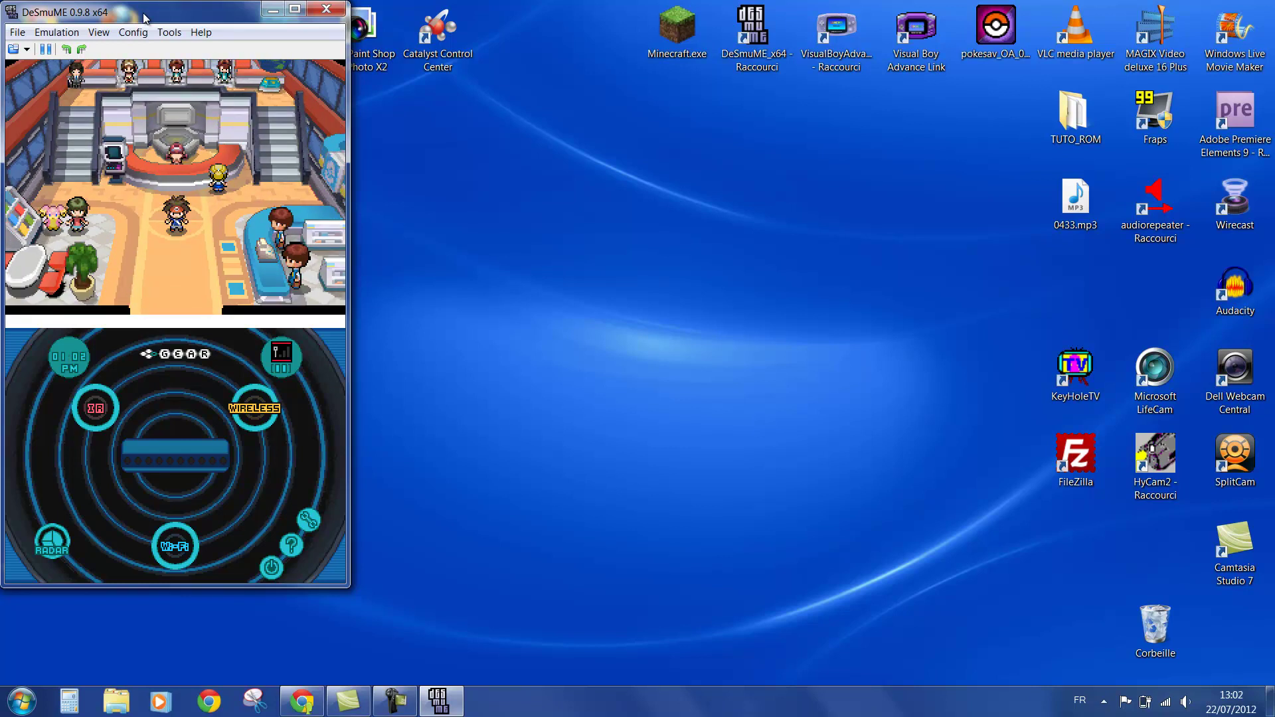
key(Down)
key(Left)
key(Right)
key(Down)
key(Up)
key(Down)
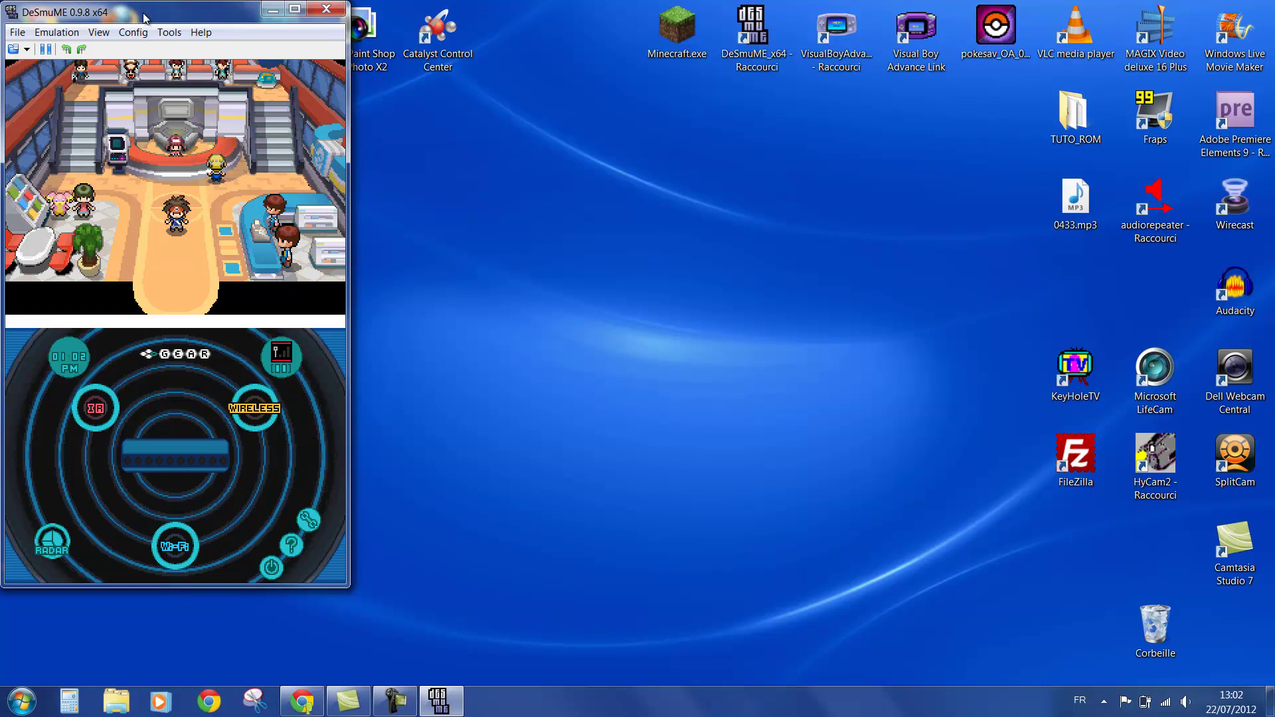
- Raise the emulation's target FPS step by step to 4.0000 and walk the character up the lobby to test the speed
key(equal)
key(equal)
key(equal)
key(equal)
key(equal)
key(equal)
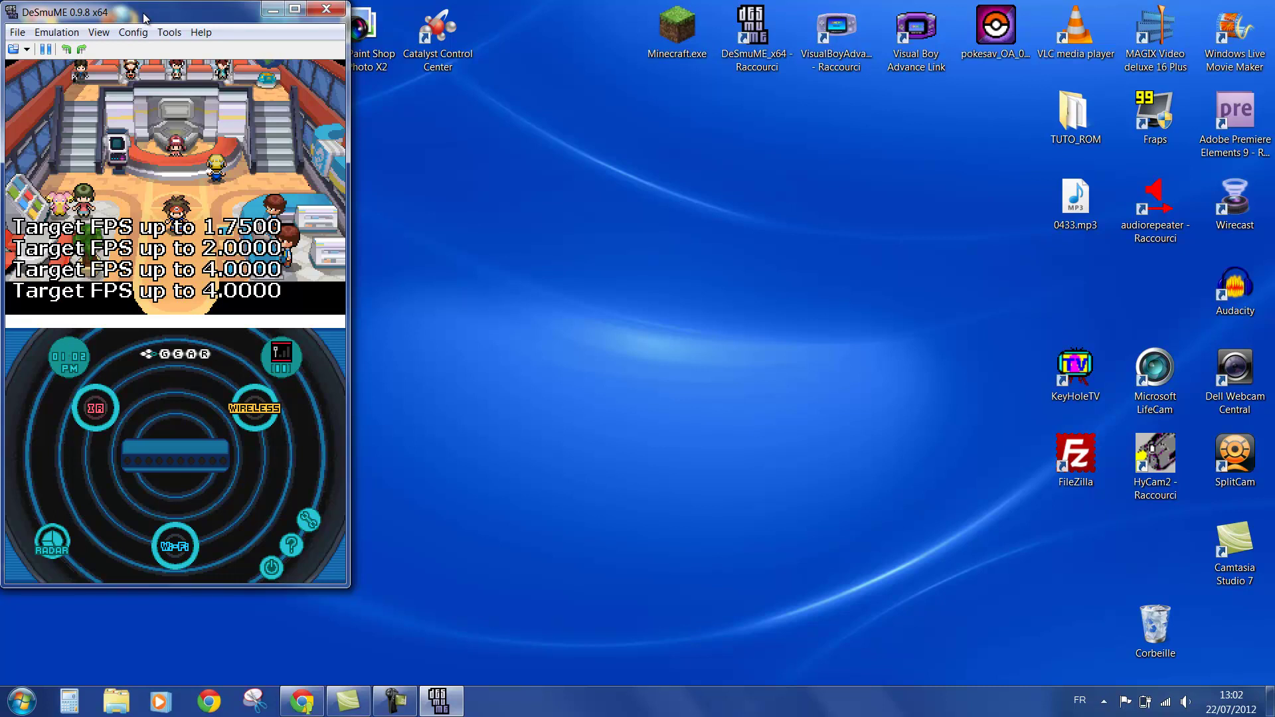
key(Up)
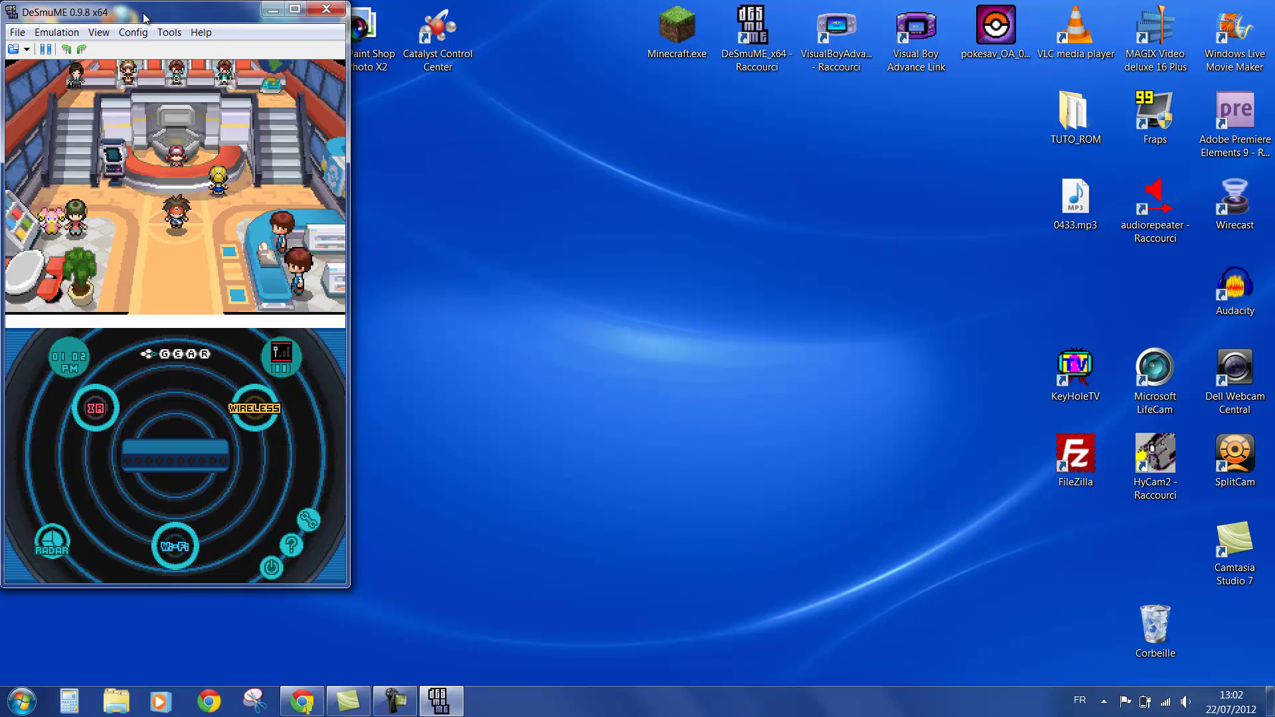
- Lower the emulation's target FPS step by step through 2.0000 and 1.7500 to slow the game back down
key(minus)
key(minus)
key(minus)
key(minus)
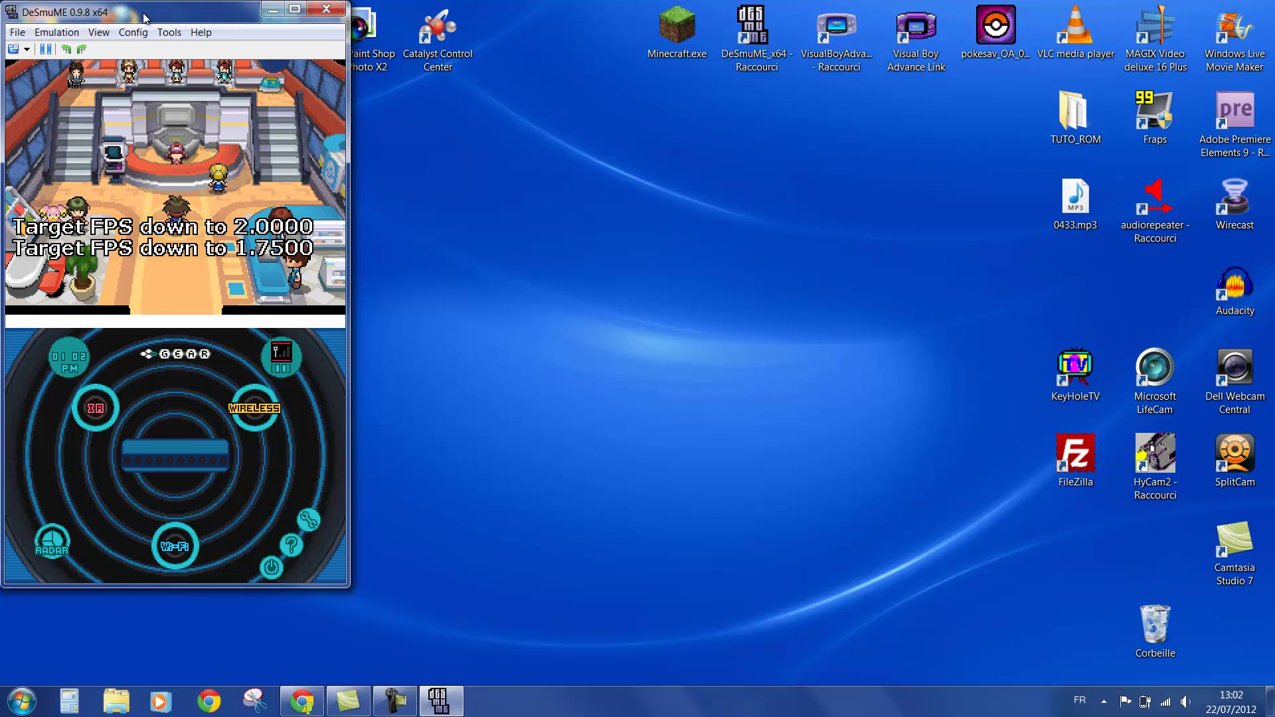
key(minus)
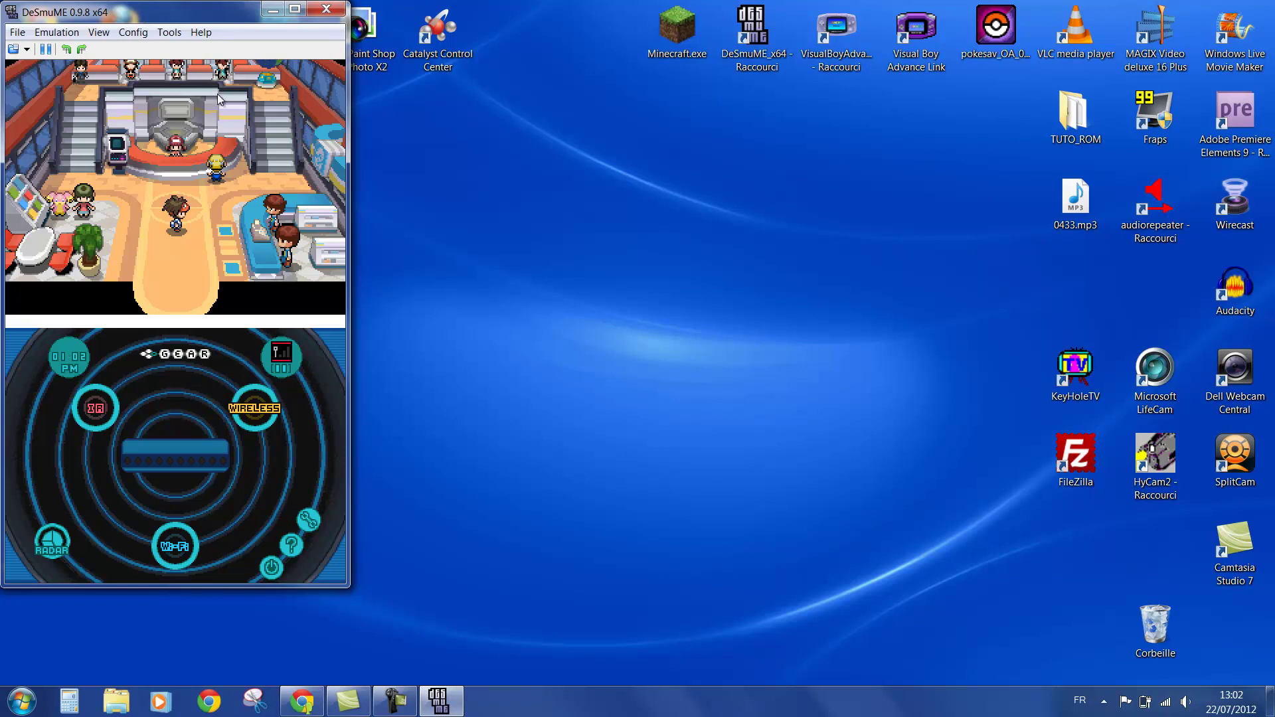
- Try J and M for the LCDs swap hotkey in the Movie / Tools hotkey set, assign H instead, and save the configuration
click(134, 33)
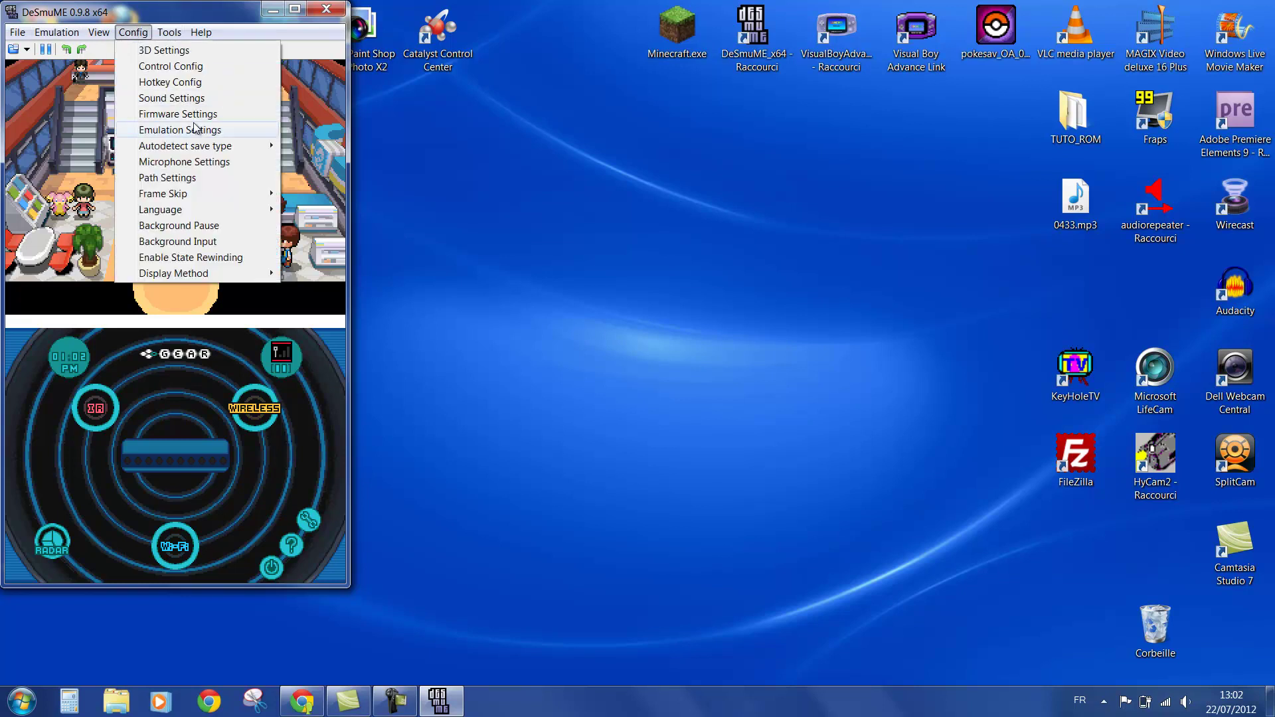
click(193, 81)
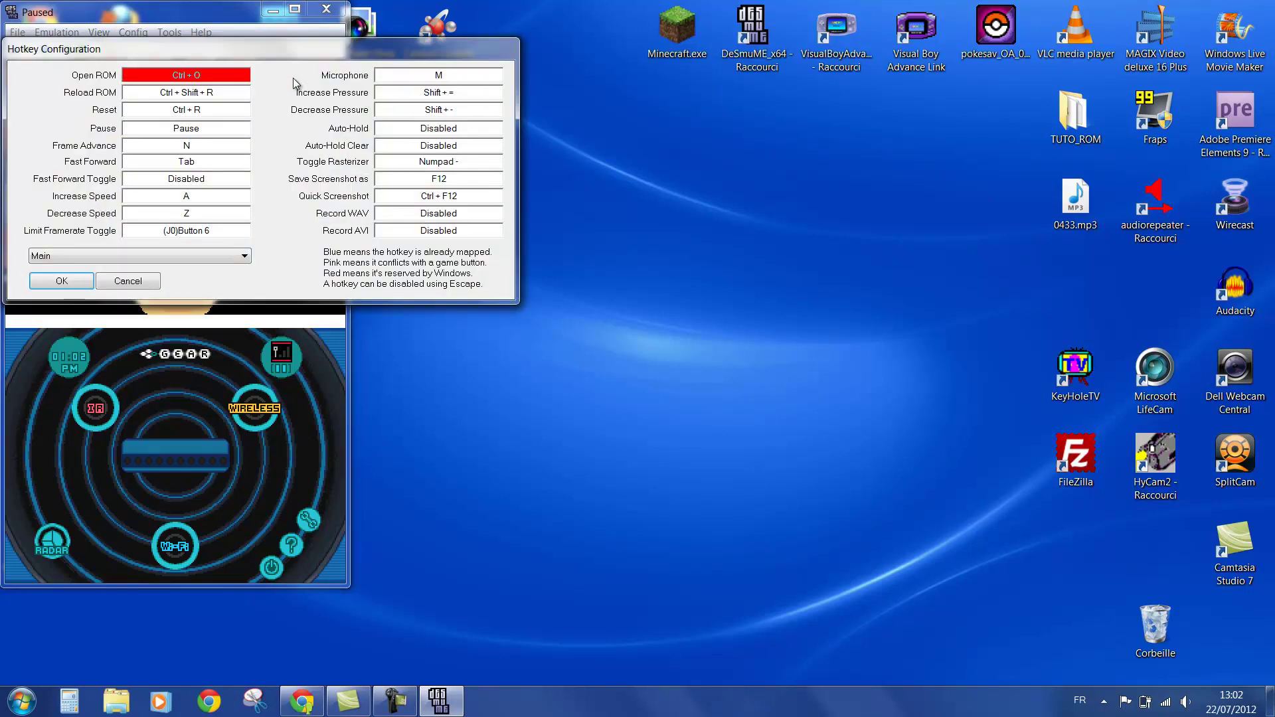
click(154, 255)
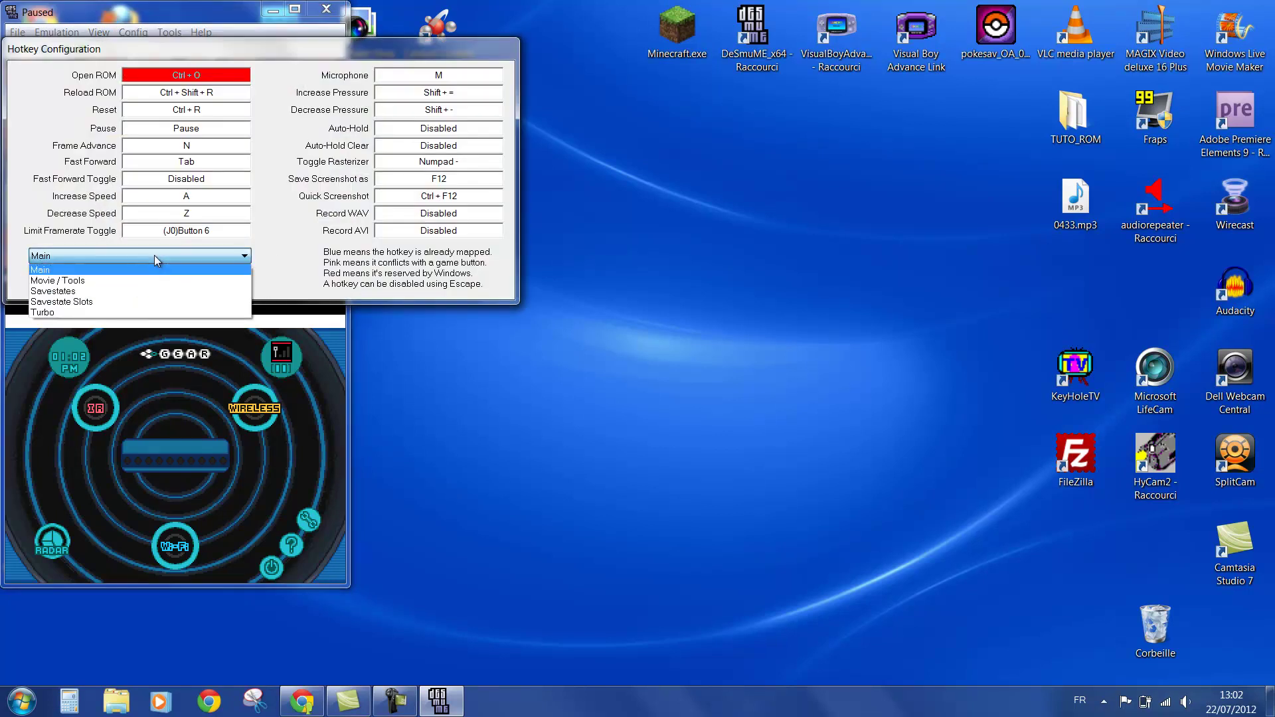
click(70, 282)
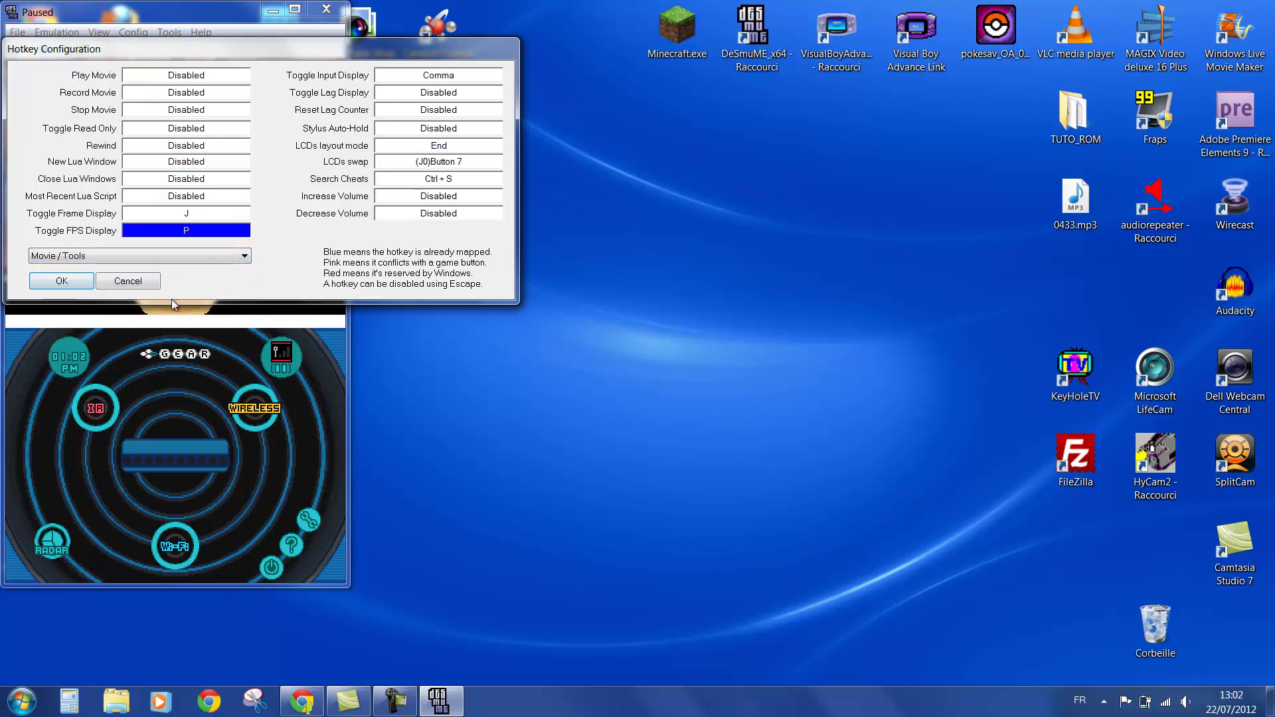
click(392, 165)
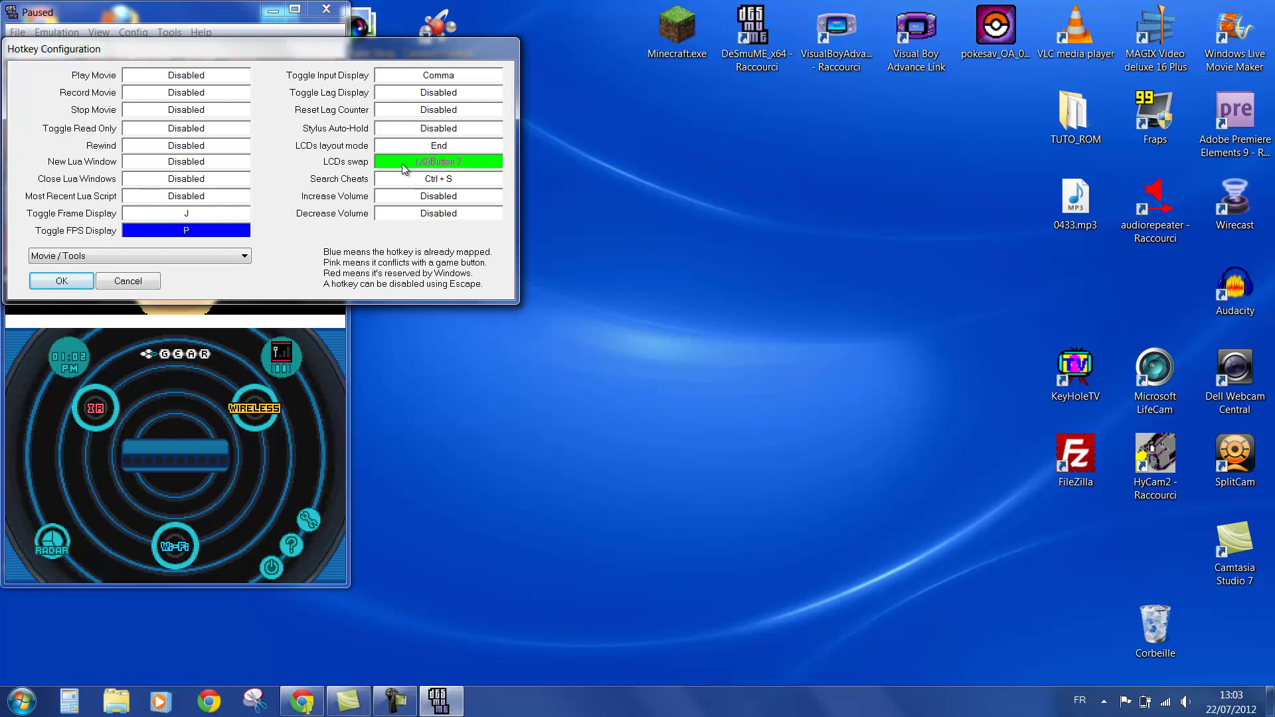
key(j)
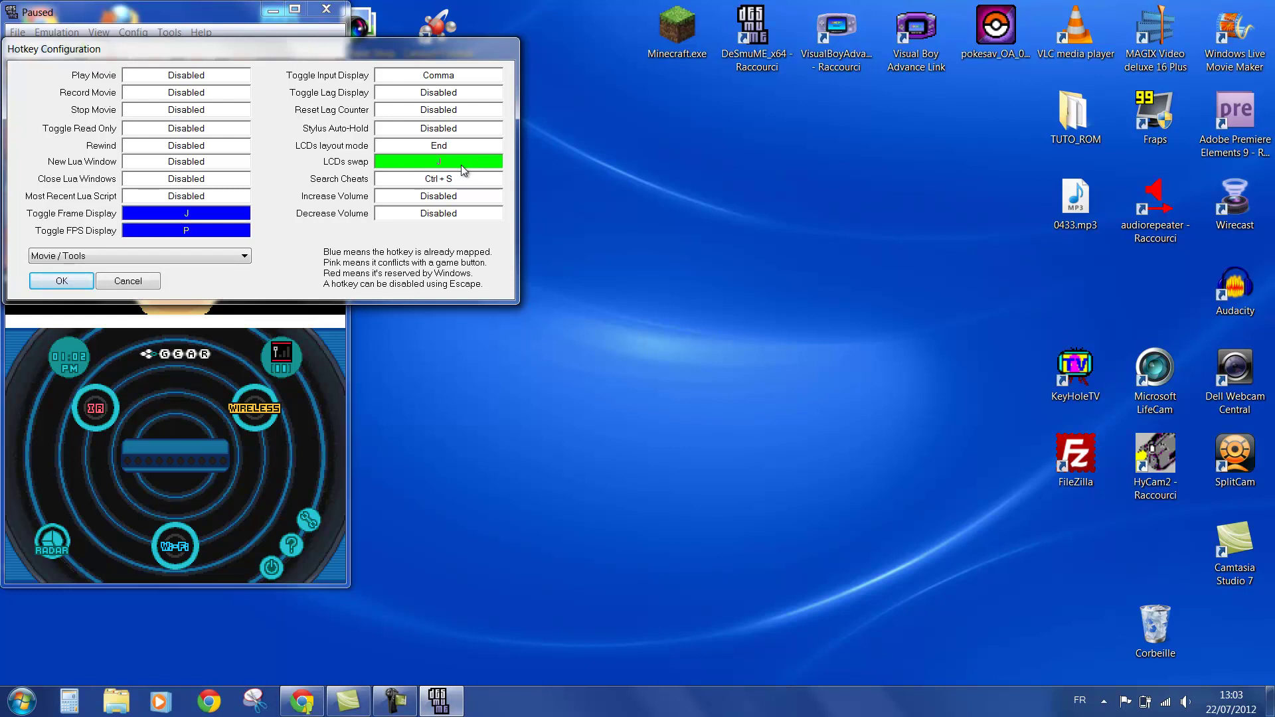
key(m)
click(461, 165)
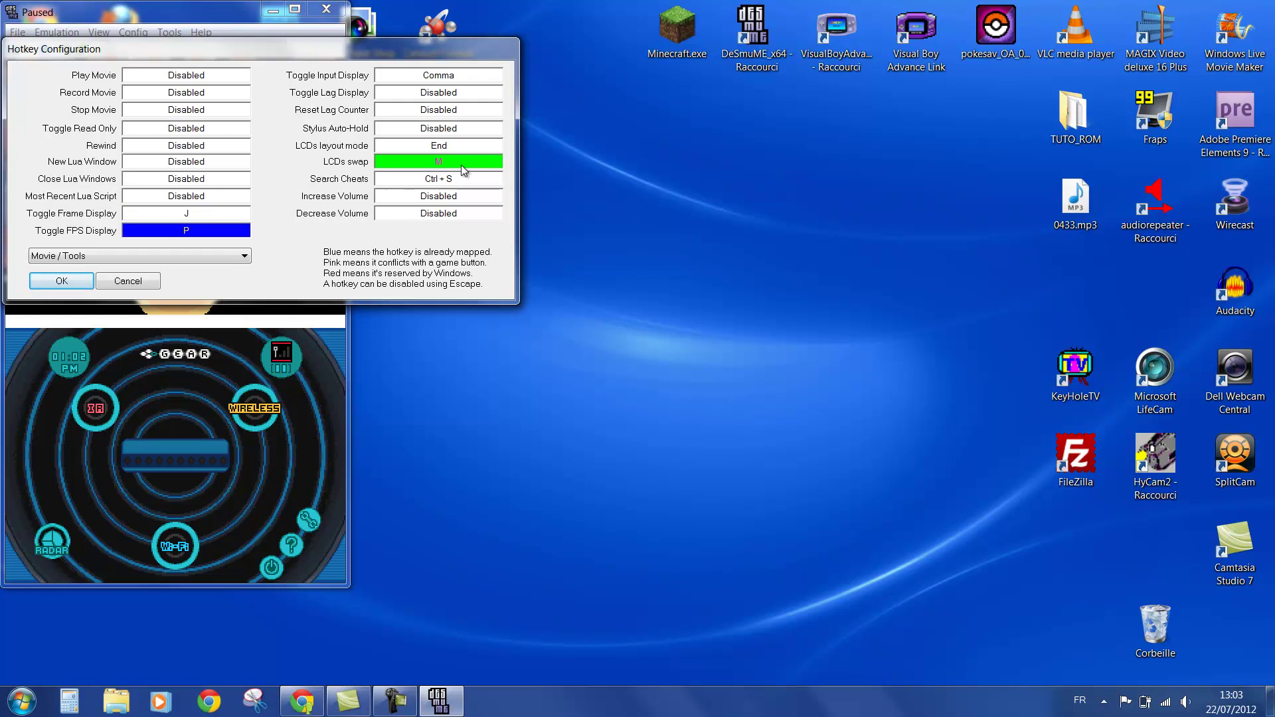
key(h)
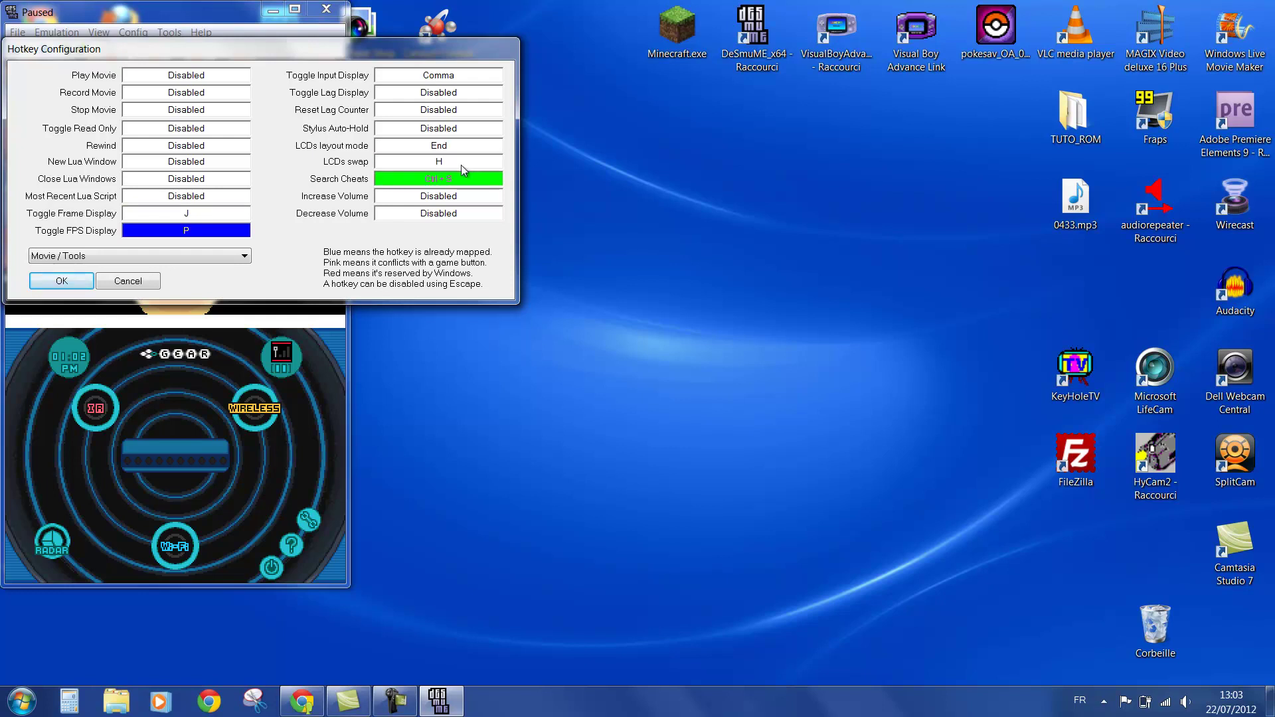
click(77, 280)
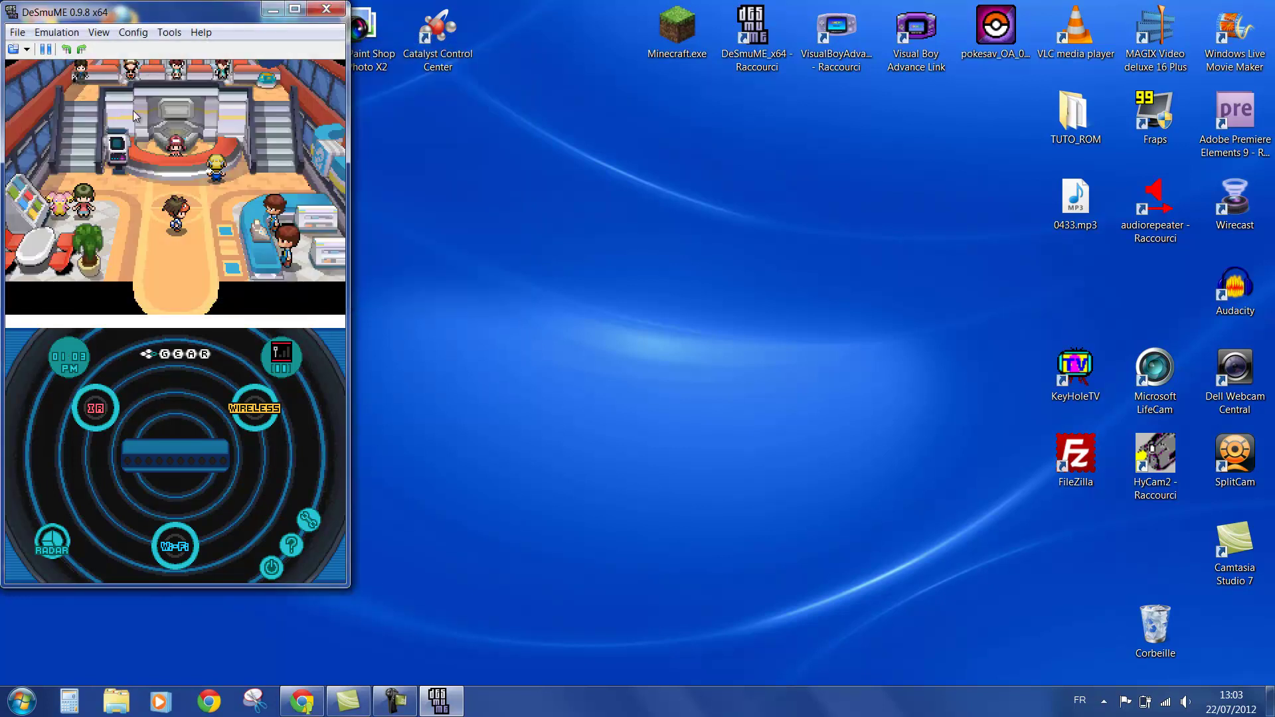
- Test the LCDs swap hotkey by swapping the two DS screens back and forth, ending with the game view above the gear screen
key(h)
key(h)
key(h)
key(h)
key(h)
key(h)
key(h)
key(h)
key(h)
key(h)
key(h)
key(h)
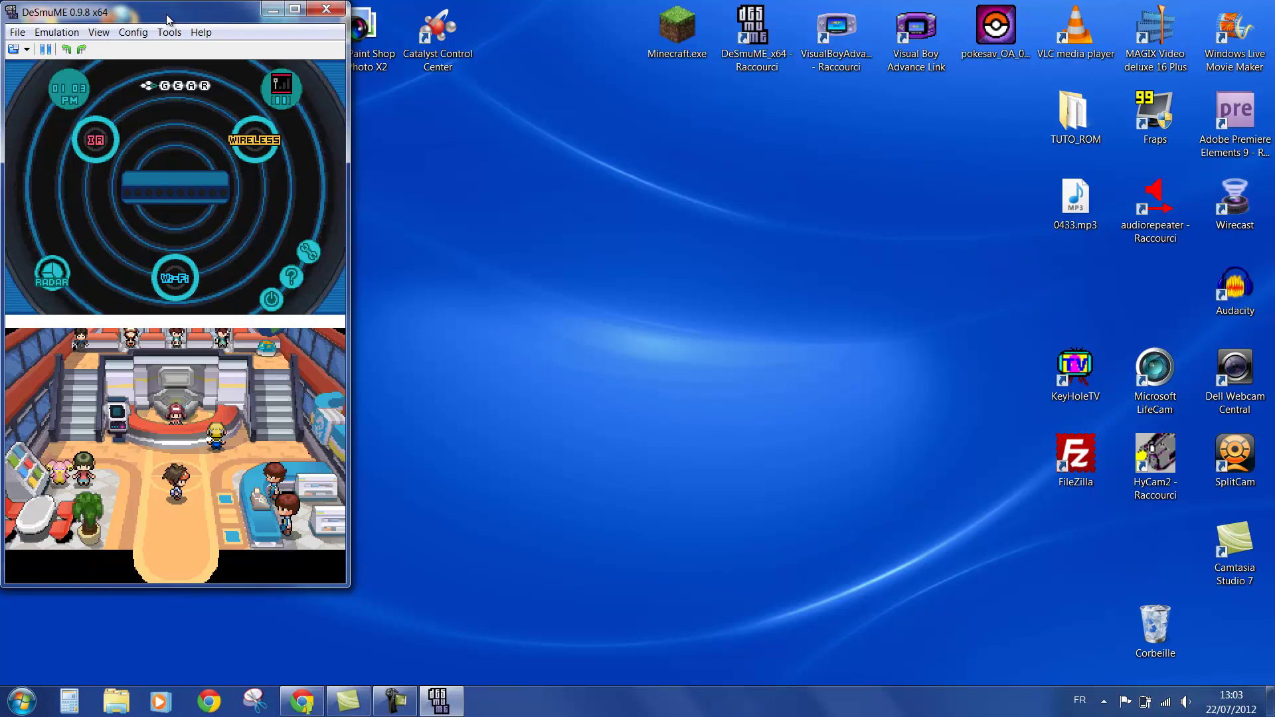
key(h)
key(h)
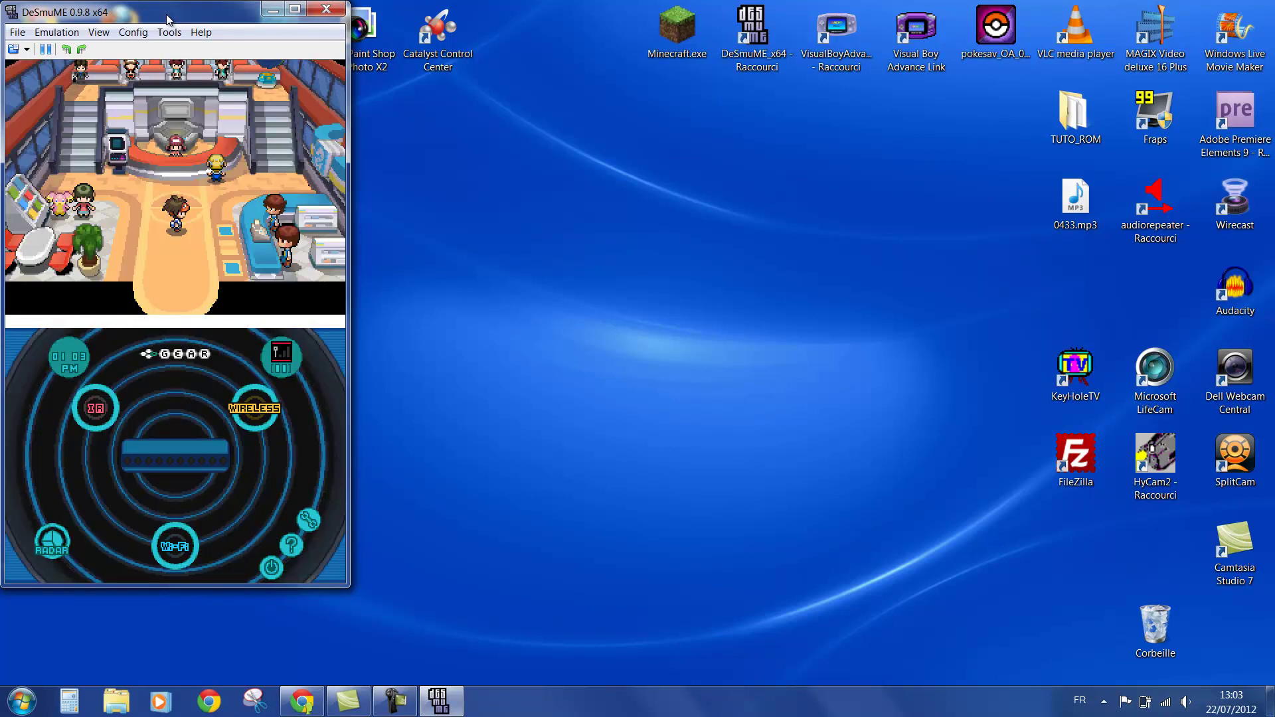